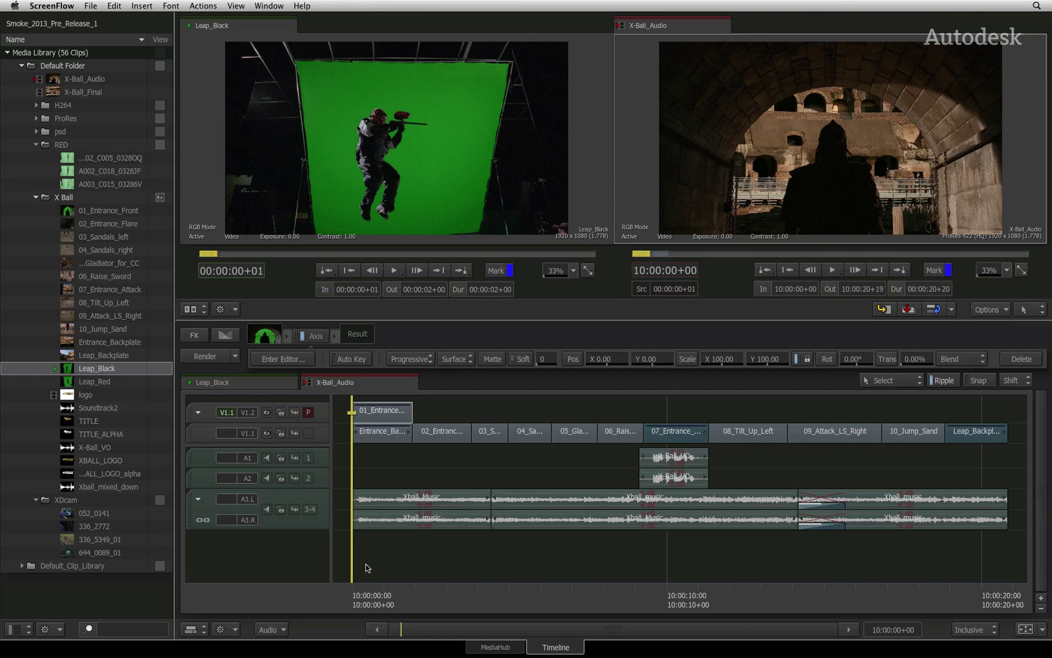
Keep waveforms shown with effects and make the A3 music track rows taller
left_click(283, 629)
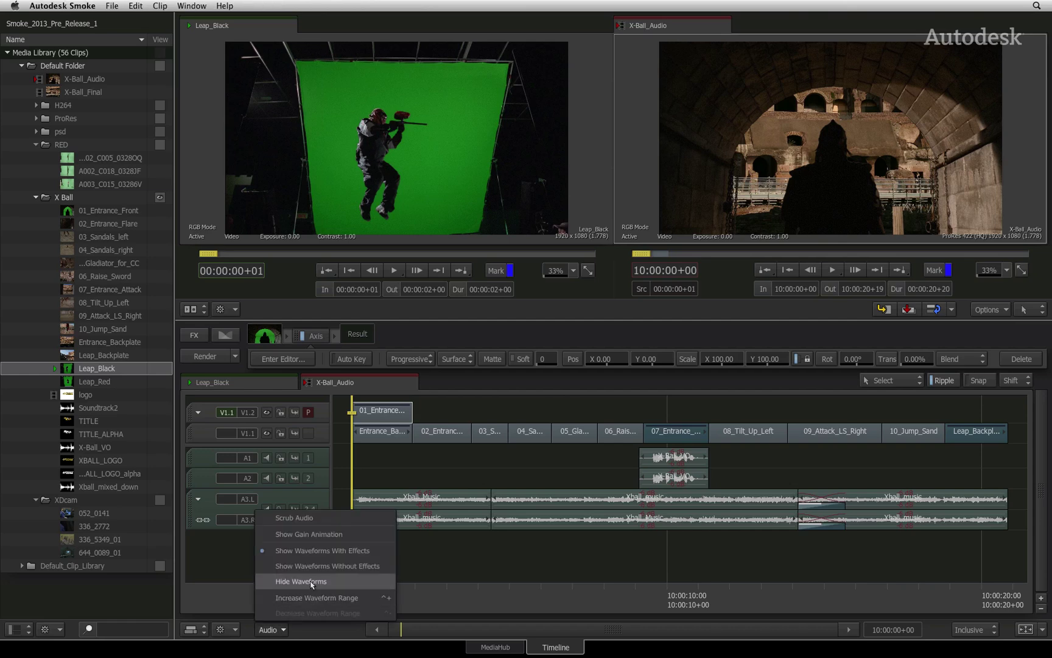
left_click(327, 554)
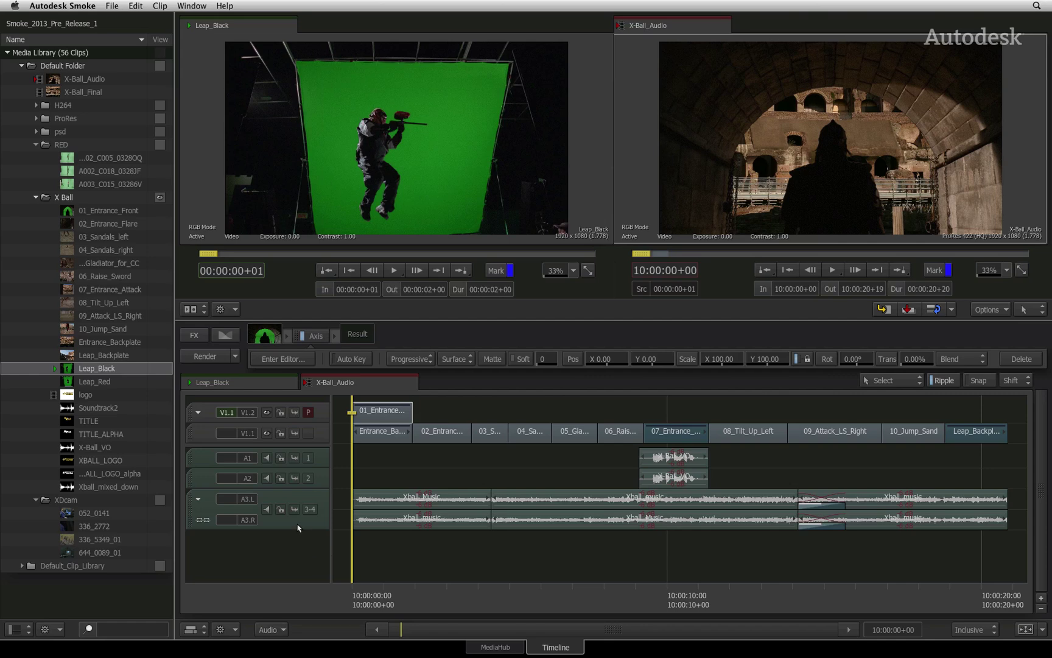
left_click_drag(294, 528, 297, 566)
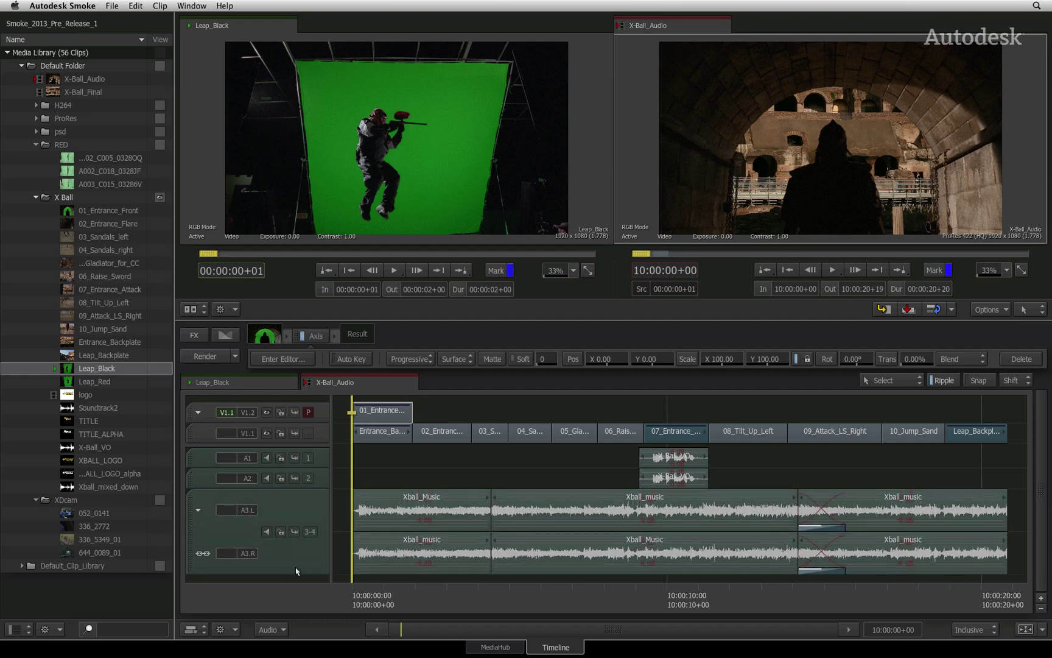
Increase the waveform range three times so the Xball music peaks stand out
left_click(284, 629)
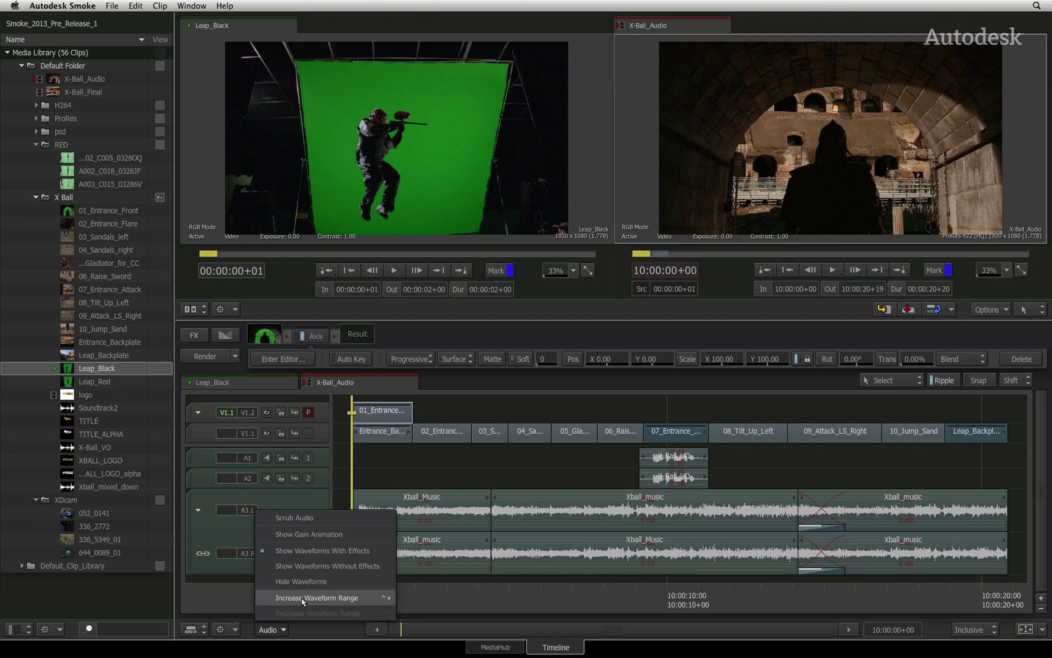
left_click(302, 598)
left_click(284, 629)
left_click(292, 613)
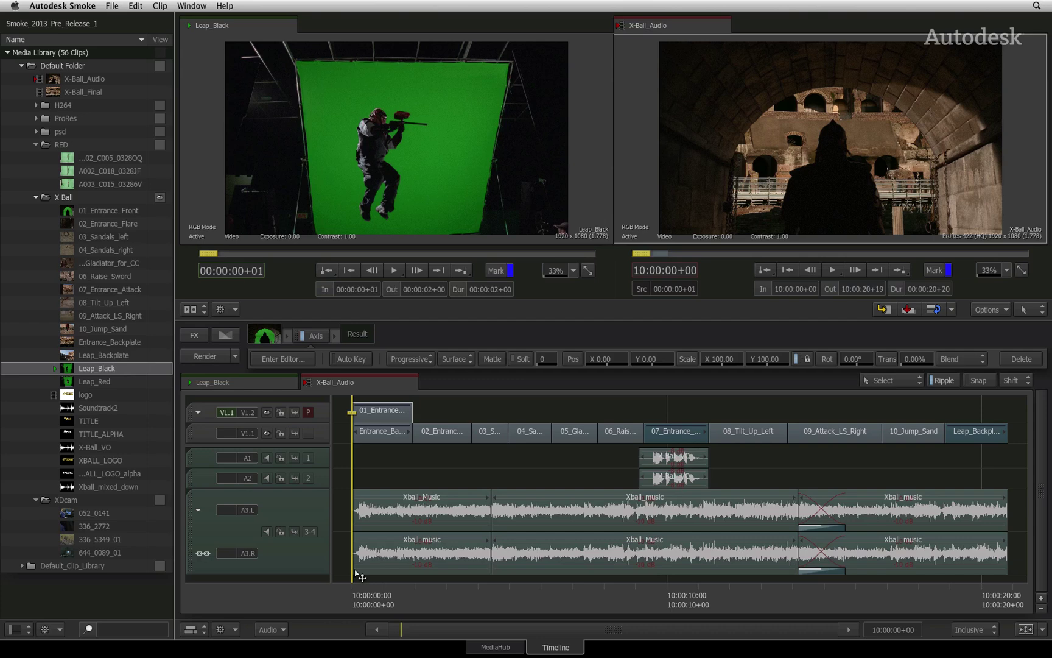
Play the opening of the sequence, then scrub back to about one second in
key("space")
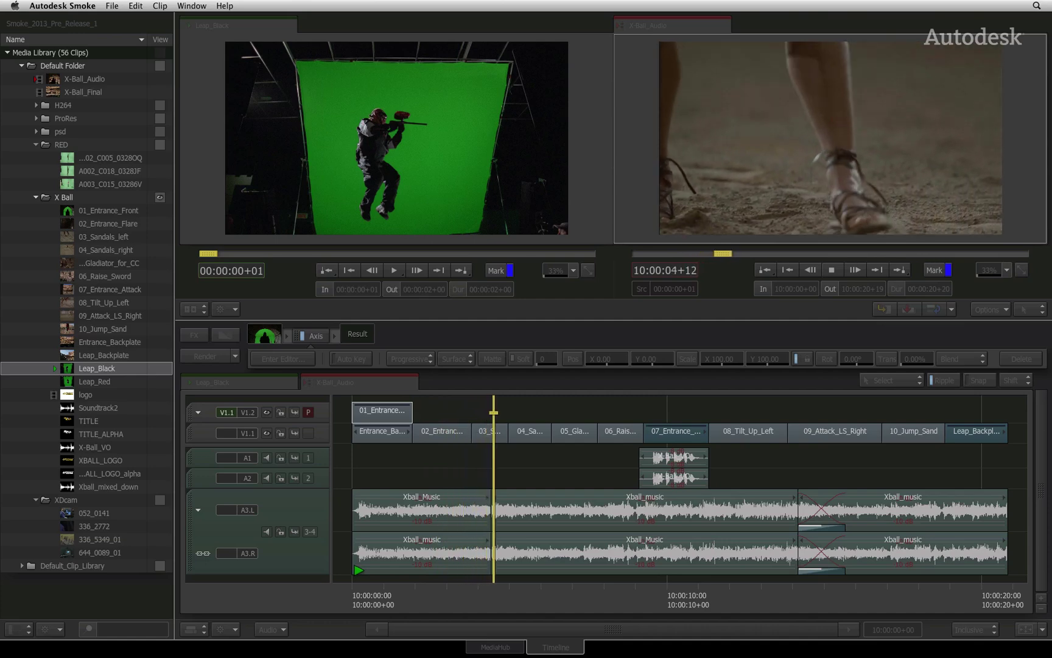
key("space")
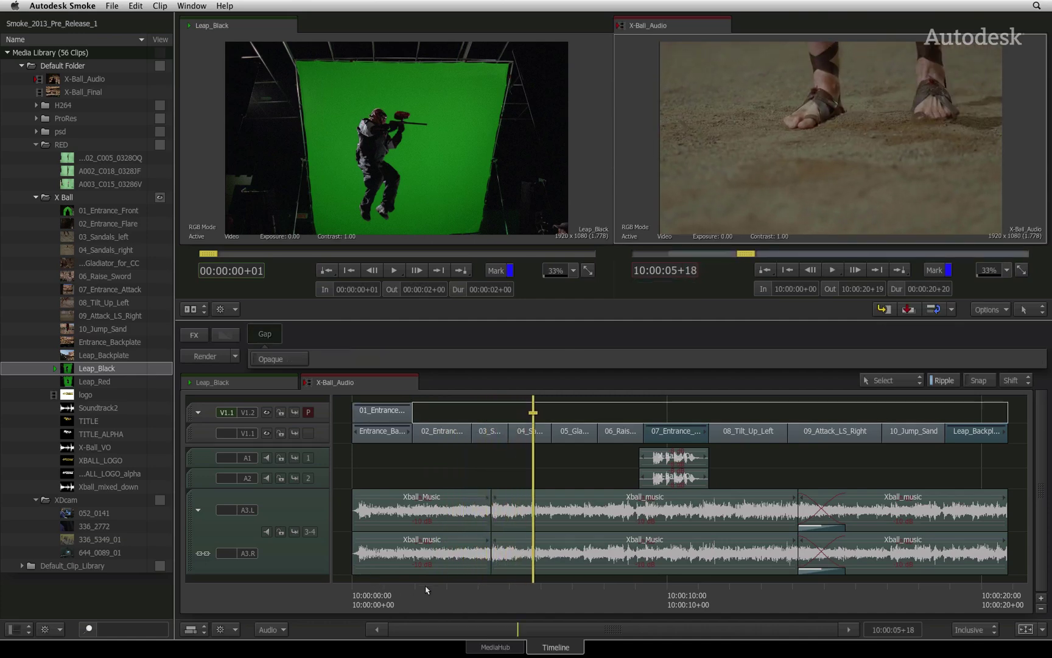
left_click_drag(519, 596, 404, 548)
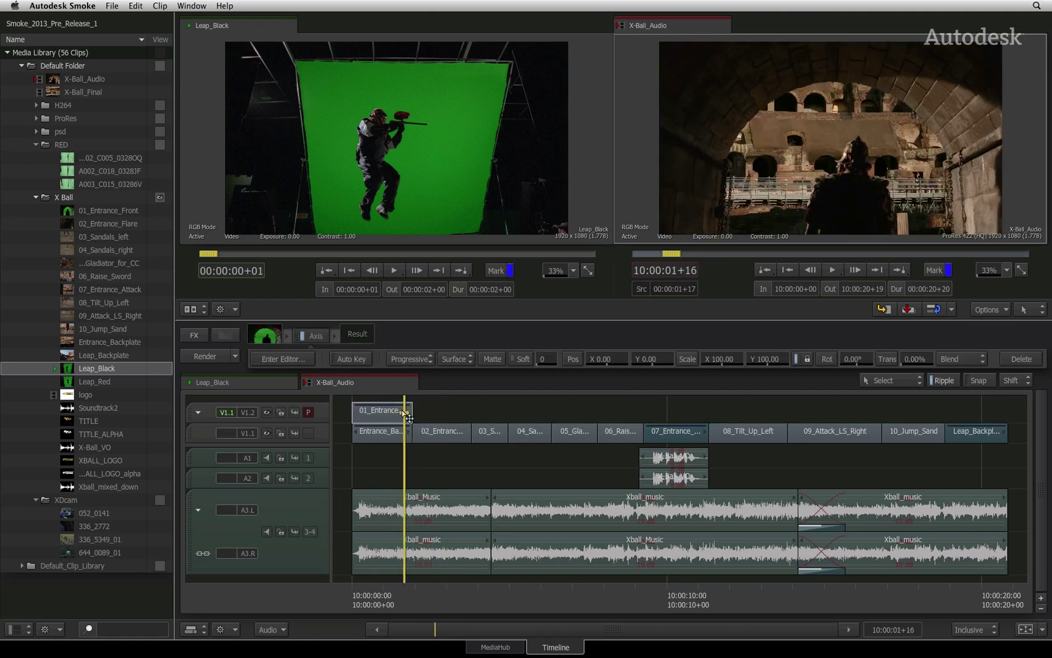
Select the first Xball_Music clip and cue the sequence to 10:00:00+00
left_click(389, 431)
left_click(414, 513)
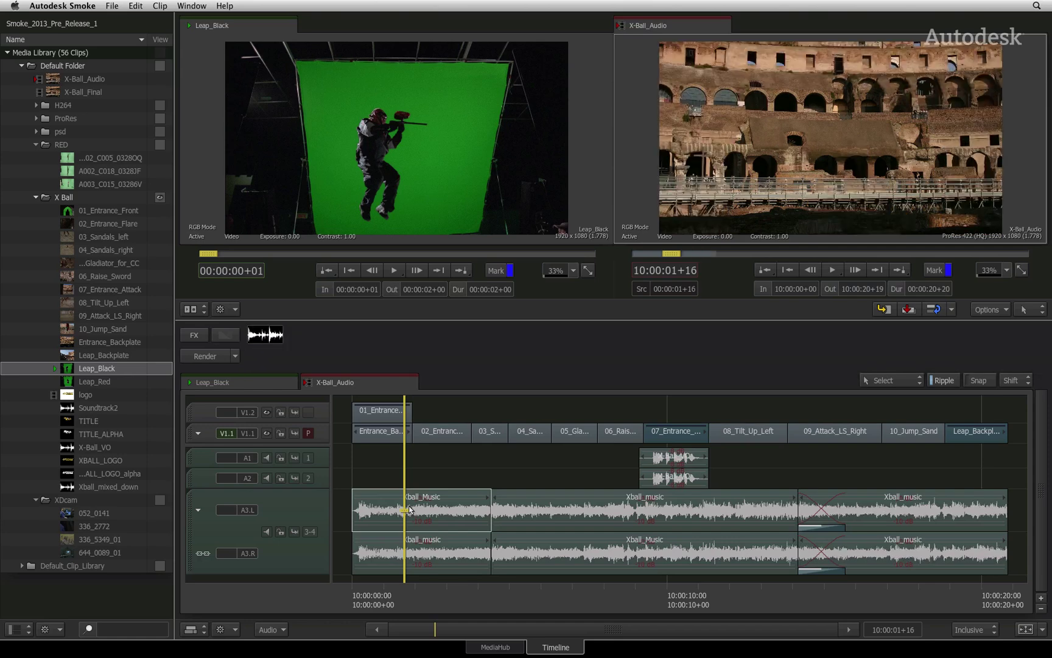
key("Home")
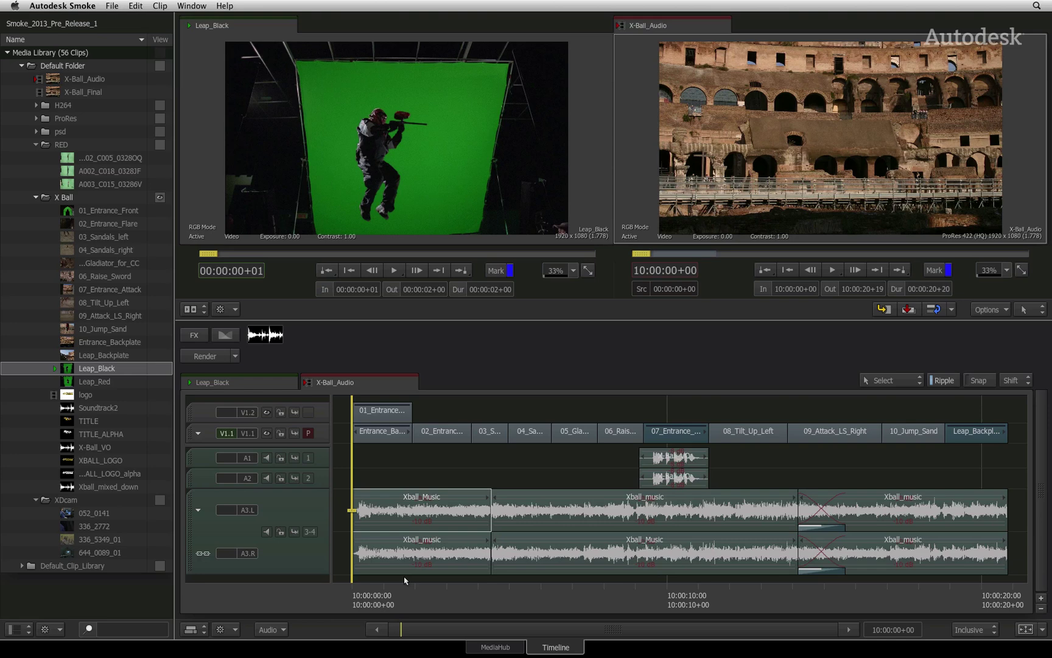
Add a Fade transition at the clip start with a 00:00:01+00 fade-in
left_click(227, 336)
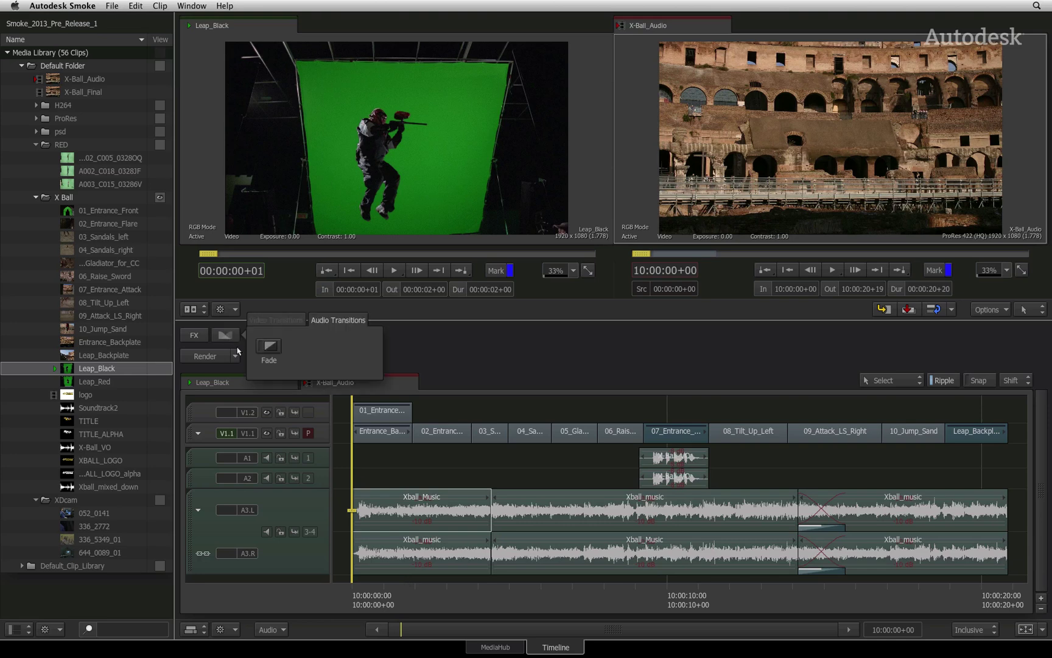
left_click(276, 349)
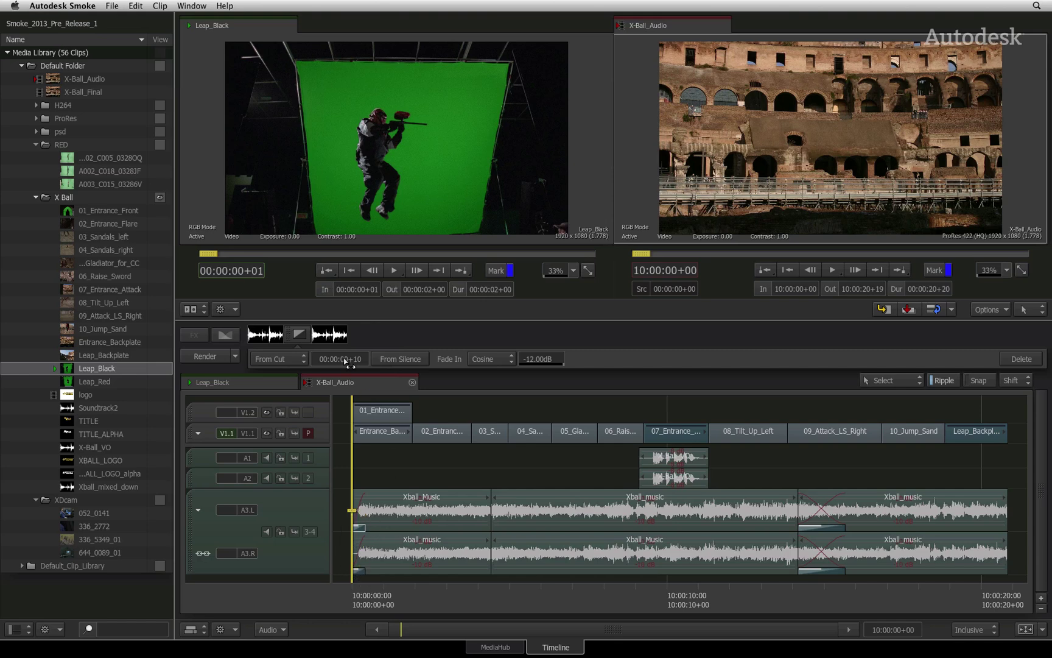
left_click_drag(346, 363, 365, 364)
Play back the fade-in and park the playhead at 10:00:02+15
key("space")
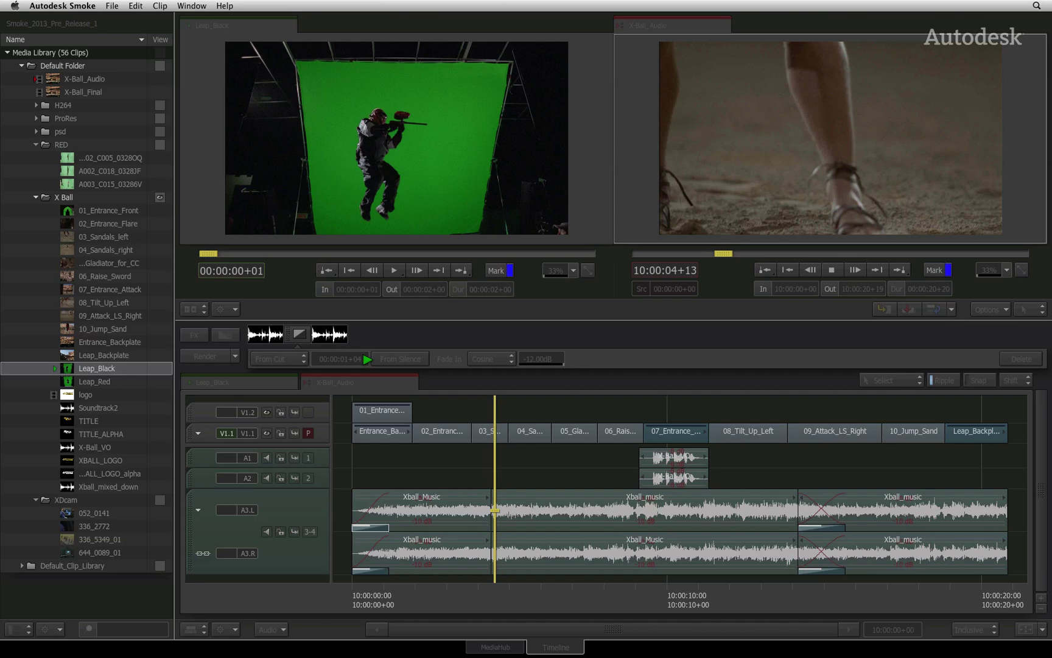
key("space")
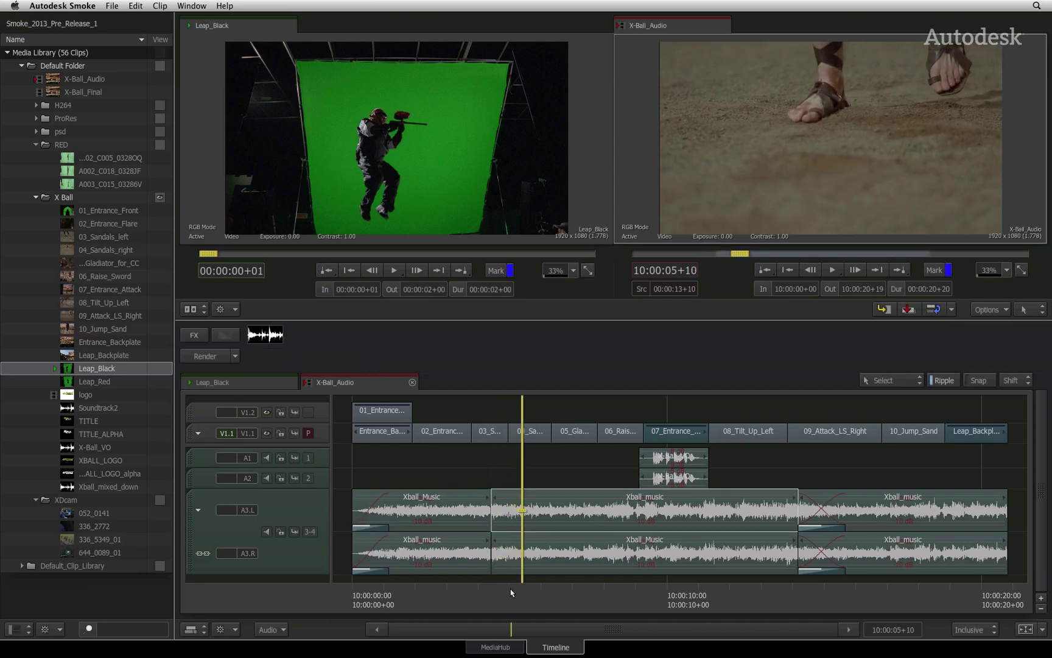
left_click(383, 589)
left_click_drag(383, 590, 436, 589)
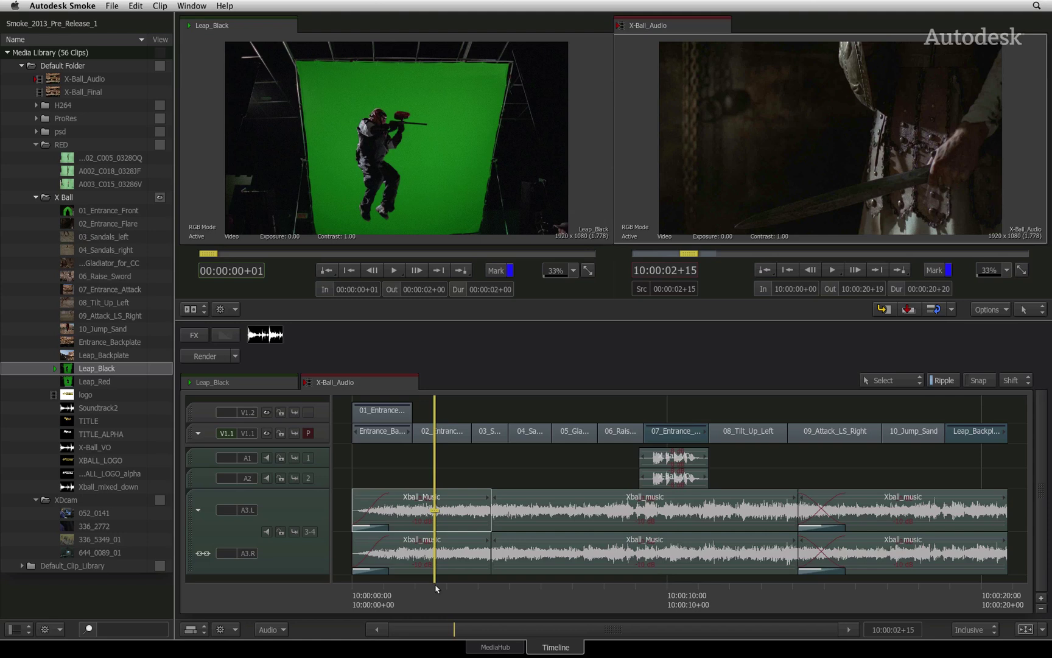
Add a centred 00:00:01+05 Fade crossfade at the next edit and play it back
key("Down")
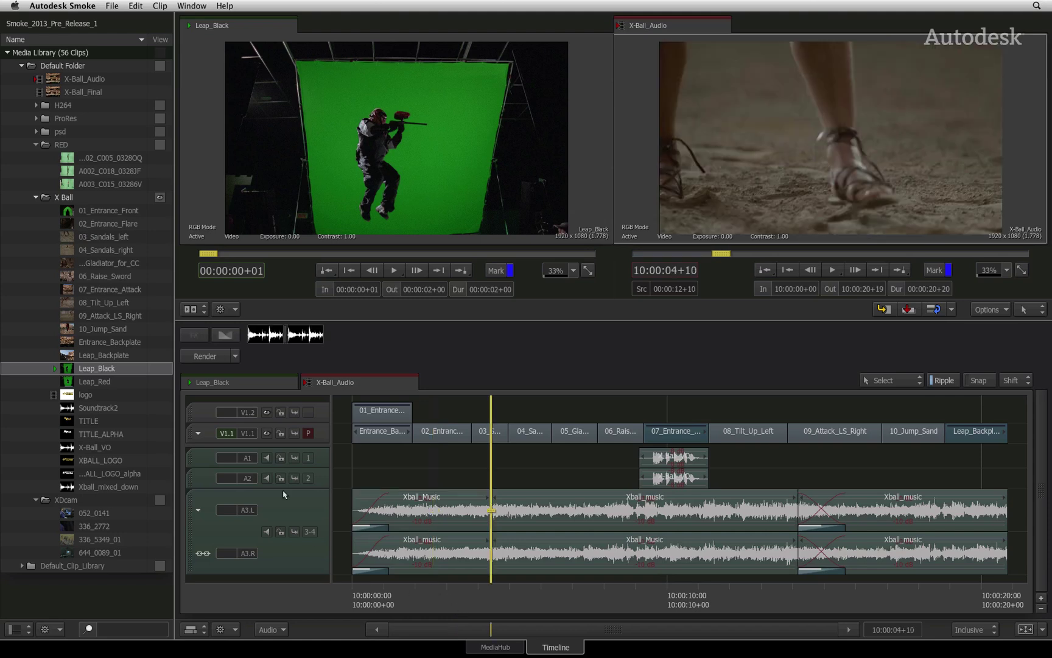
left_click(231, 335)
left_click(275, 349)
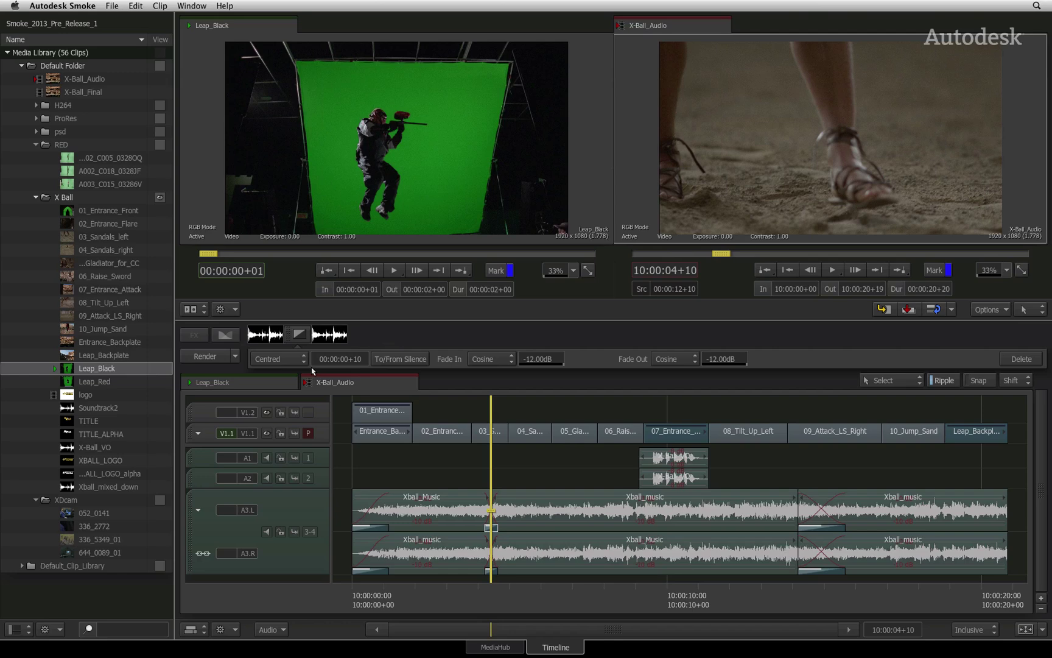
left_click_drag(385, 363, 388, 364)
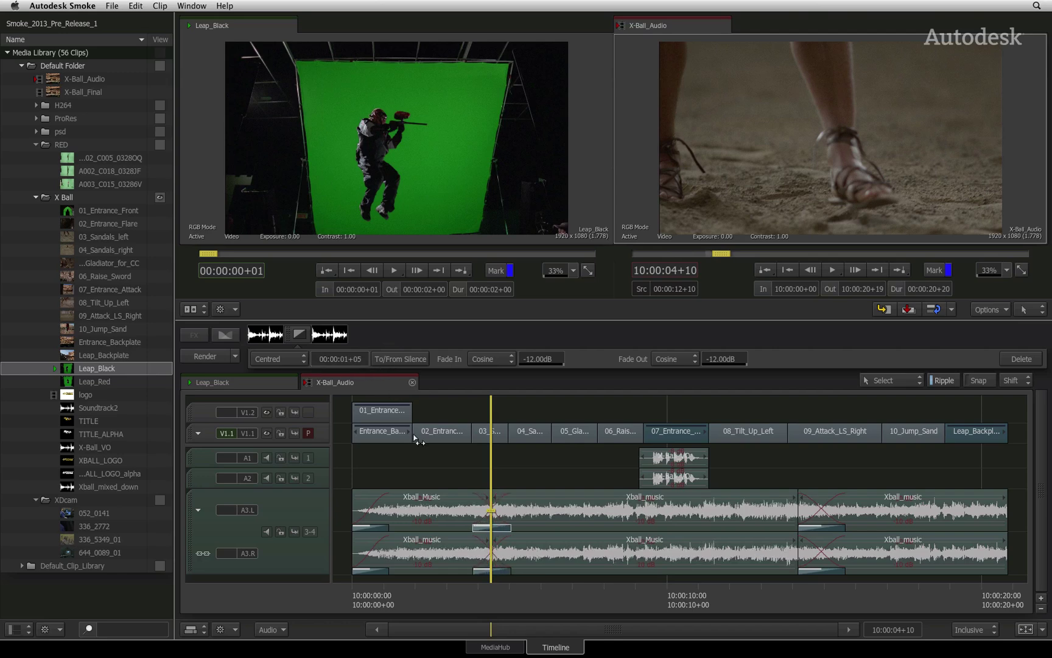
left_click_drag(487, 594, 449, 598)
key("space")
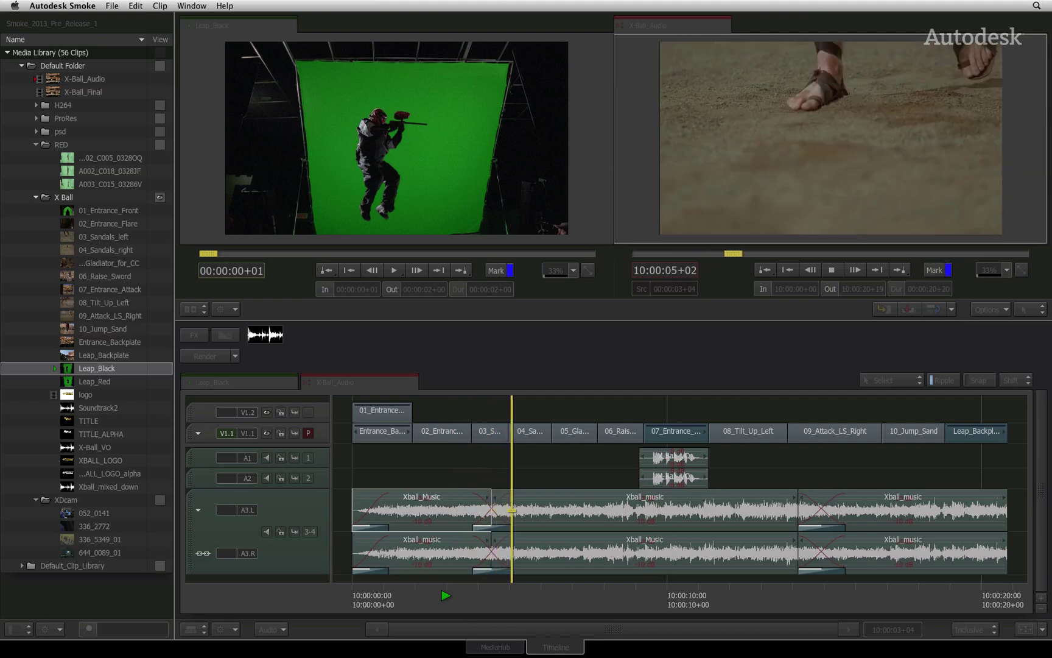
key("space")
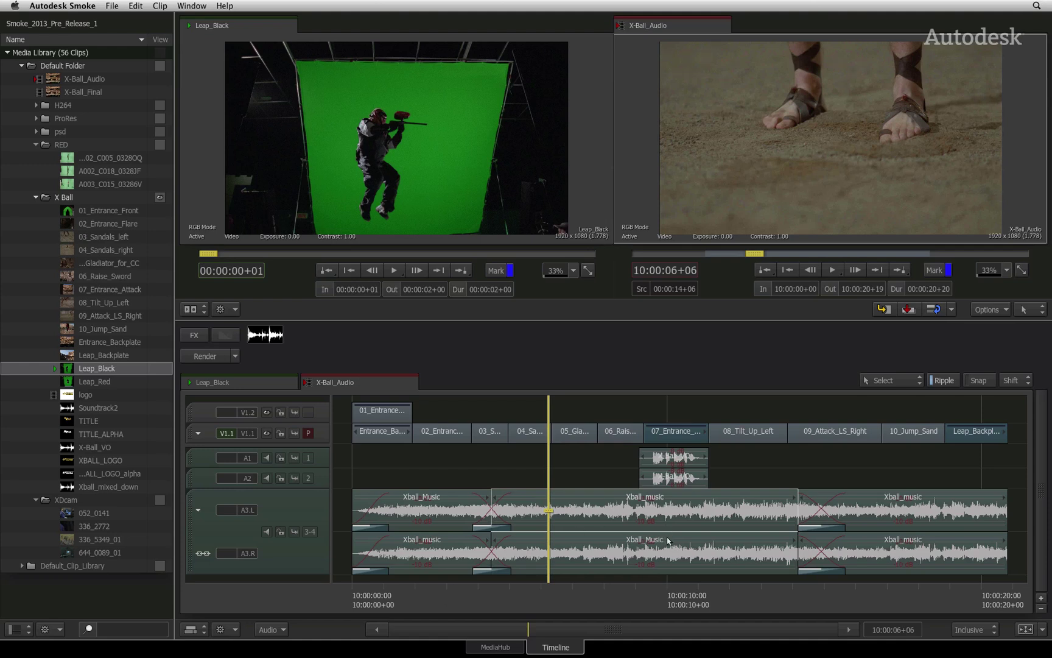
Zoom in around 10:00:08+15 and apply a 0.00 dB Gain (GN) effect to Xball_music
left_click(625, 588)
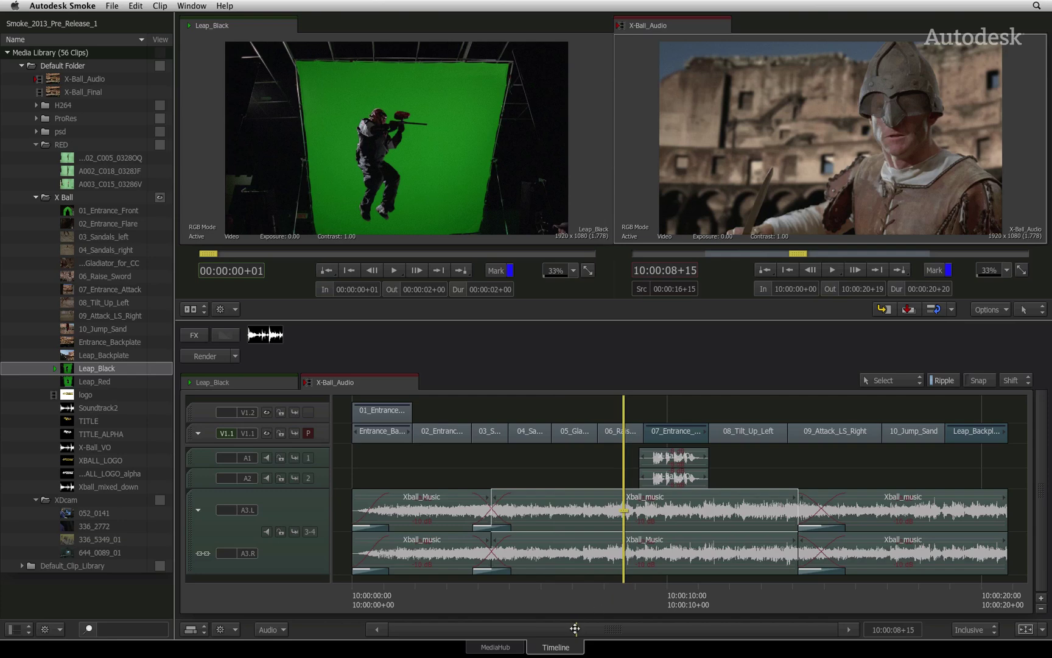
scroll(571, 629, "up", 5)
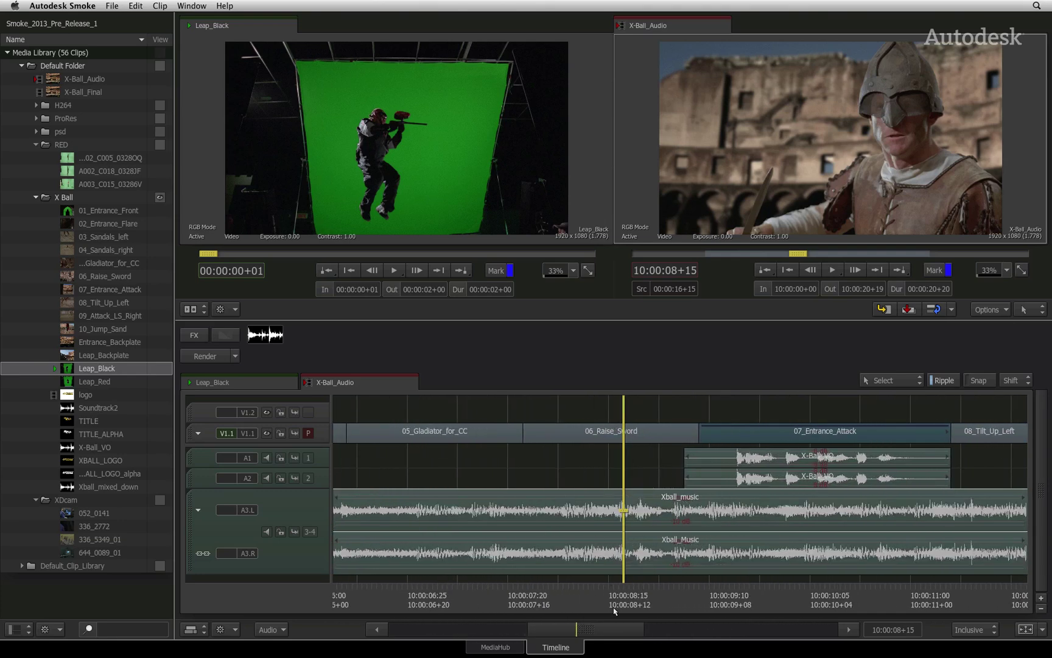
left_click_drag(616, 629, 644, 630)
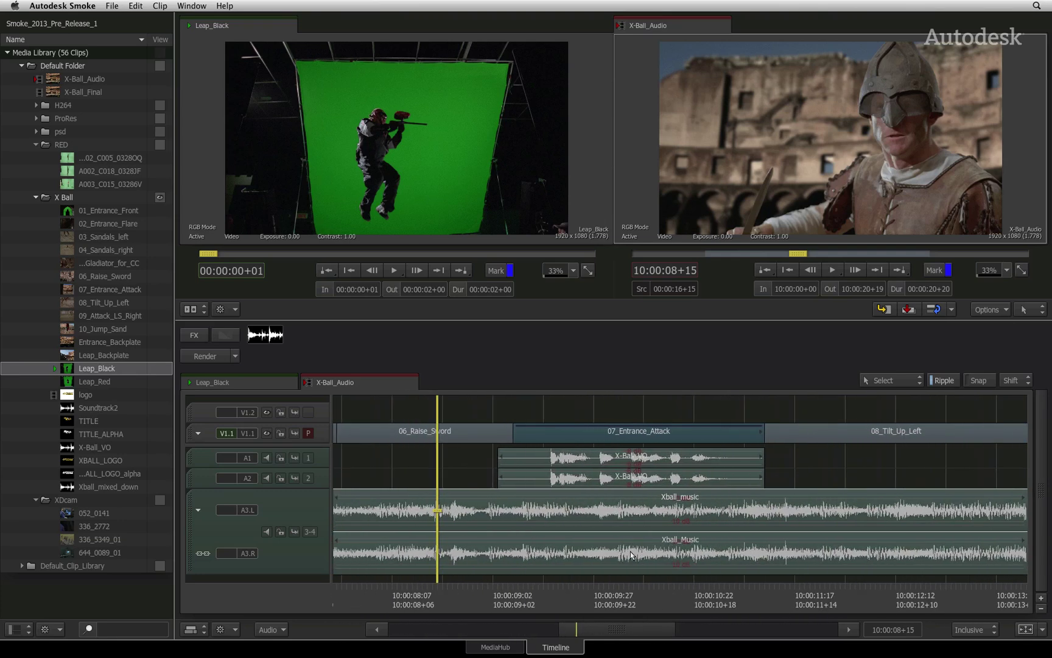
right_click(622, 517)
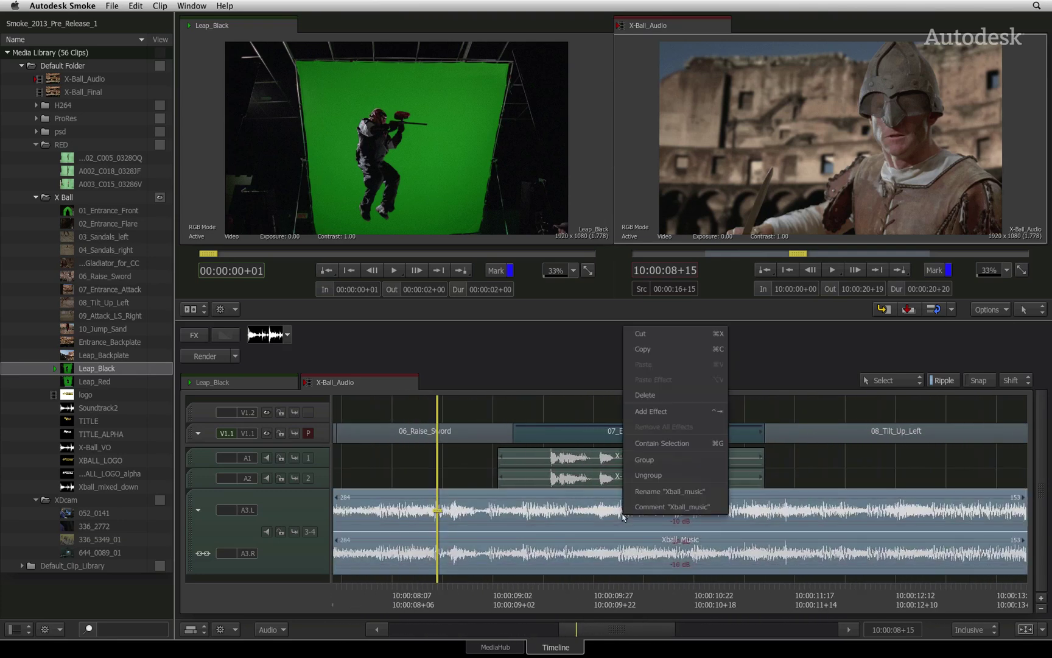
left_click(674, 412)
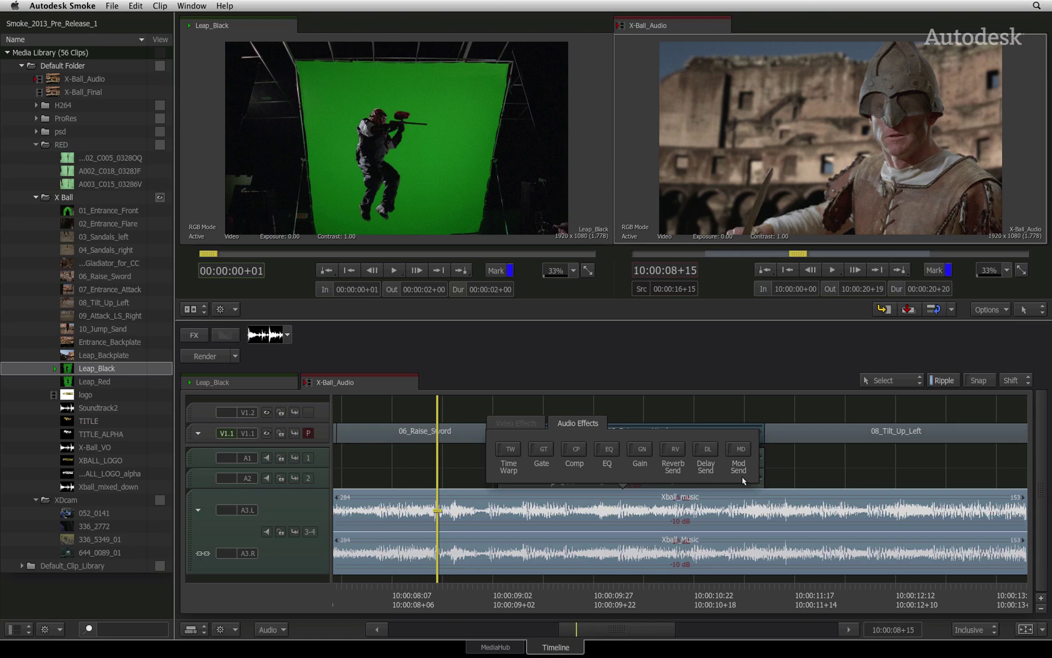
left_click(638, 452)
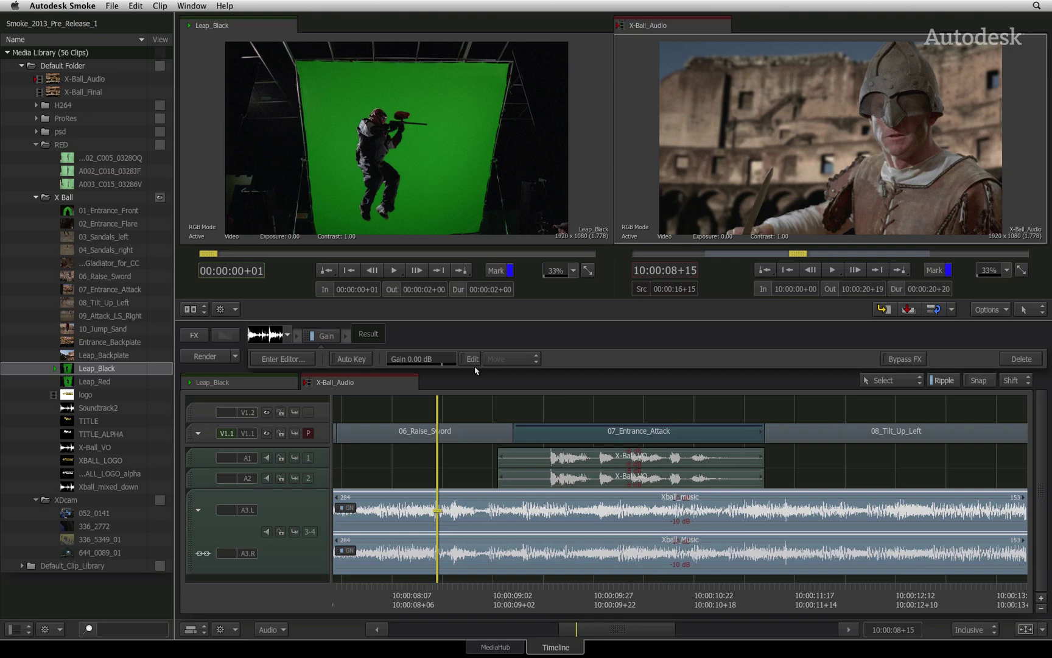
Test the music gain at -7.50 dB, undo back to 0.00 dB, and enable Auto Key
key("space")
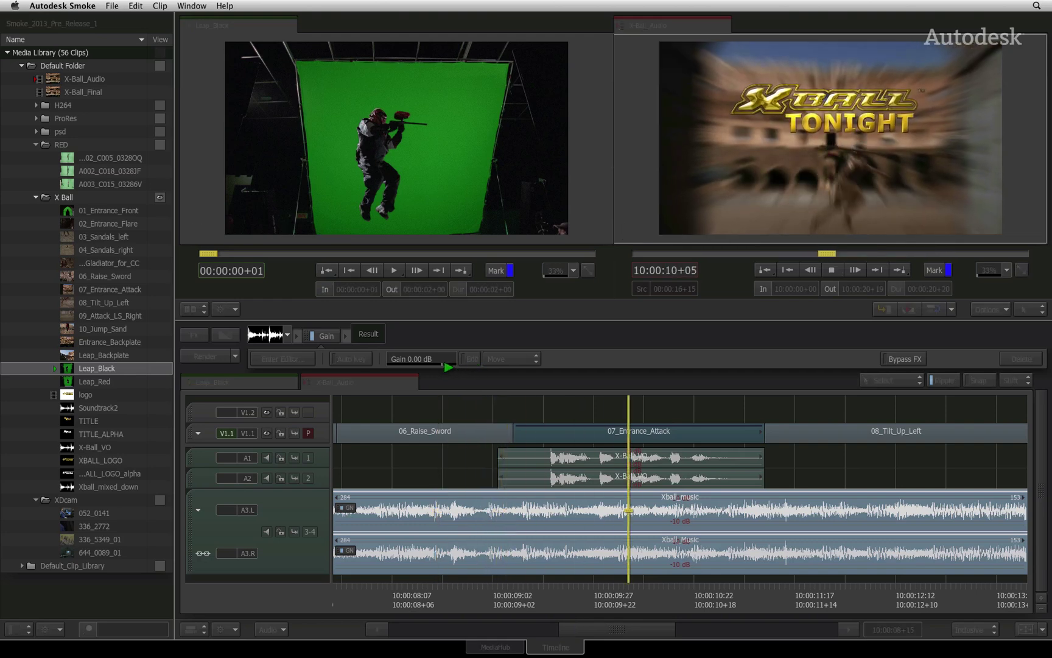
left_click_drag(445, 361, 407, 359)
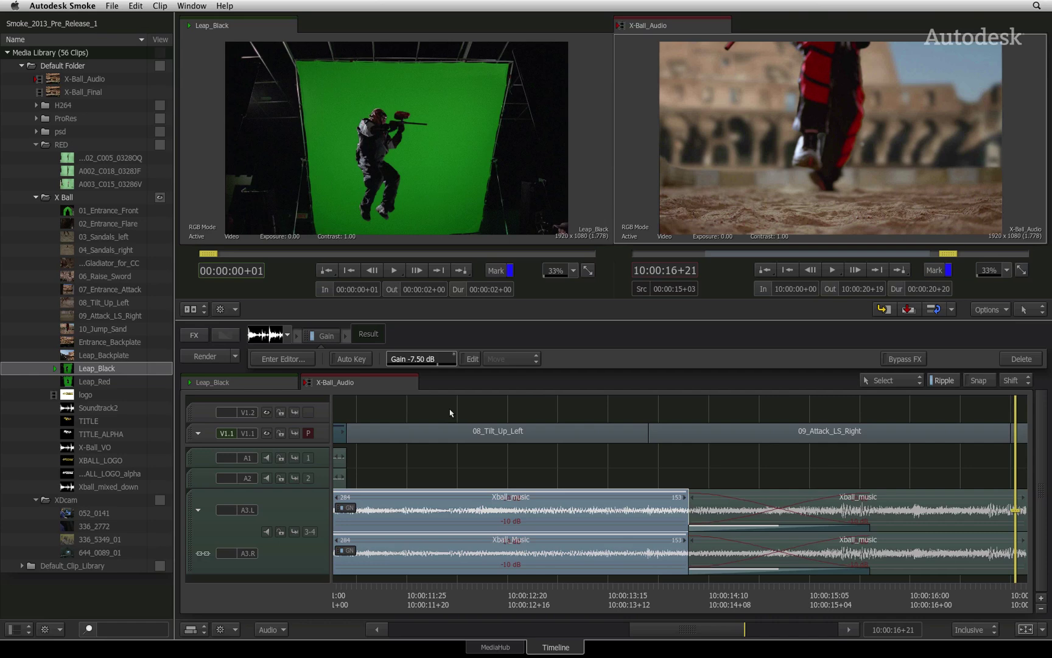
left_click_drag(724, 597, 485, 595)
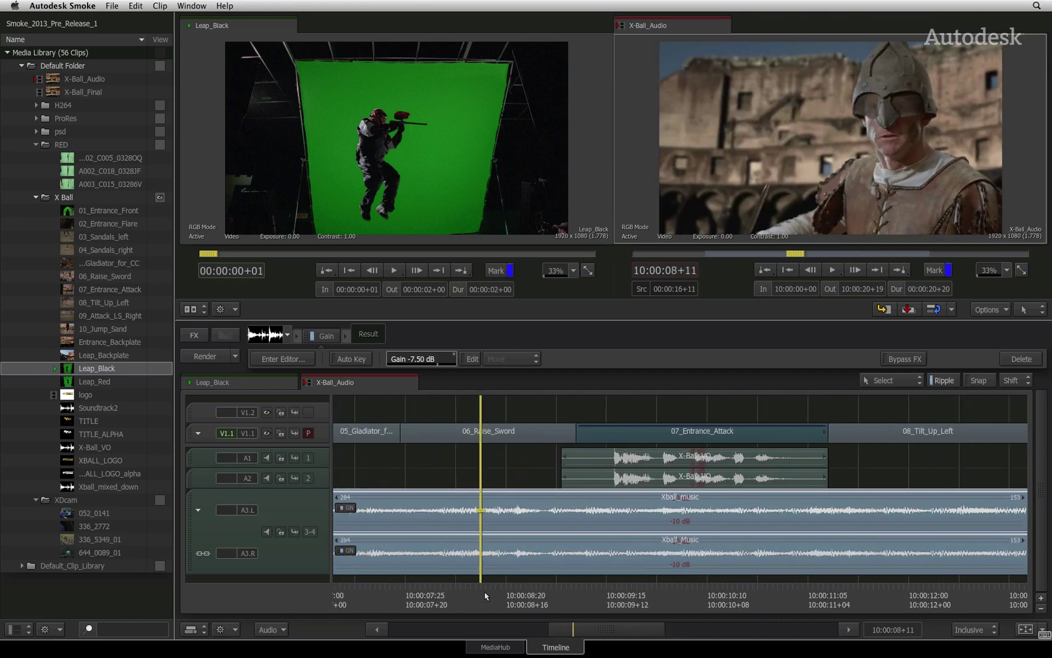
key("ctrl+z")
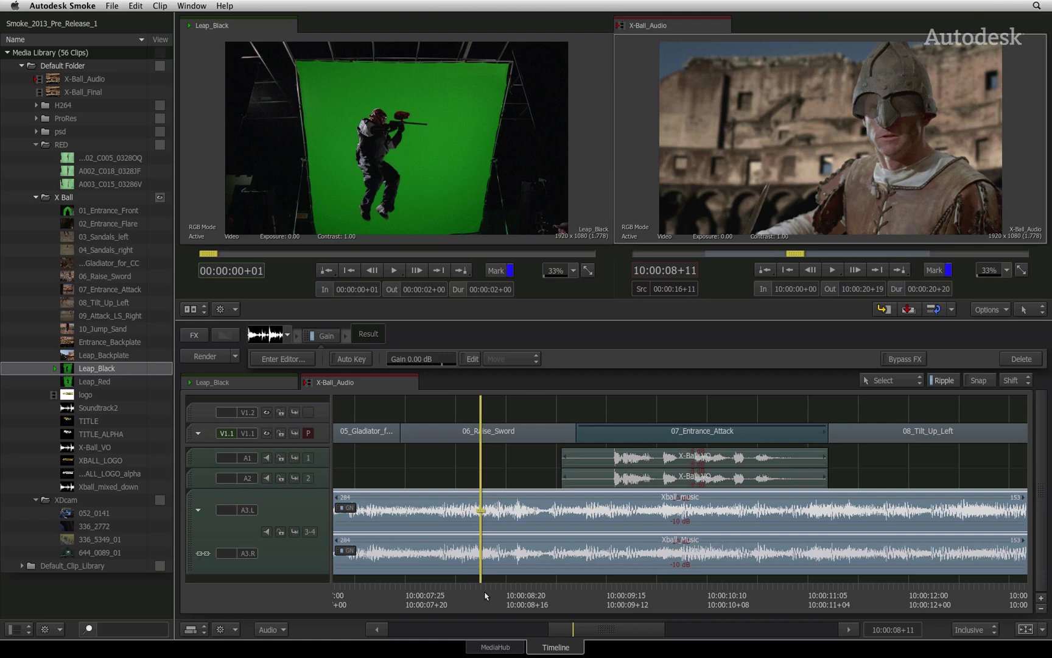
left_click(345, 359)
left_click(557, 592)
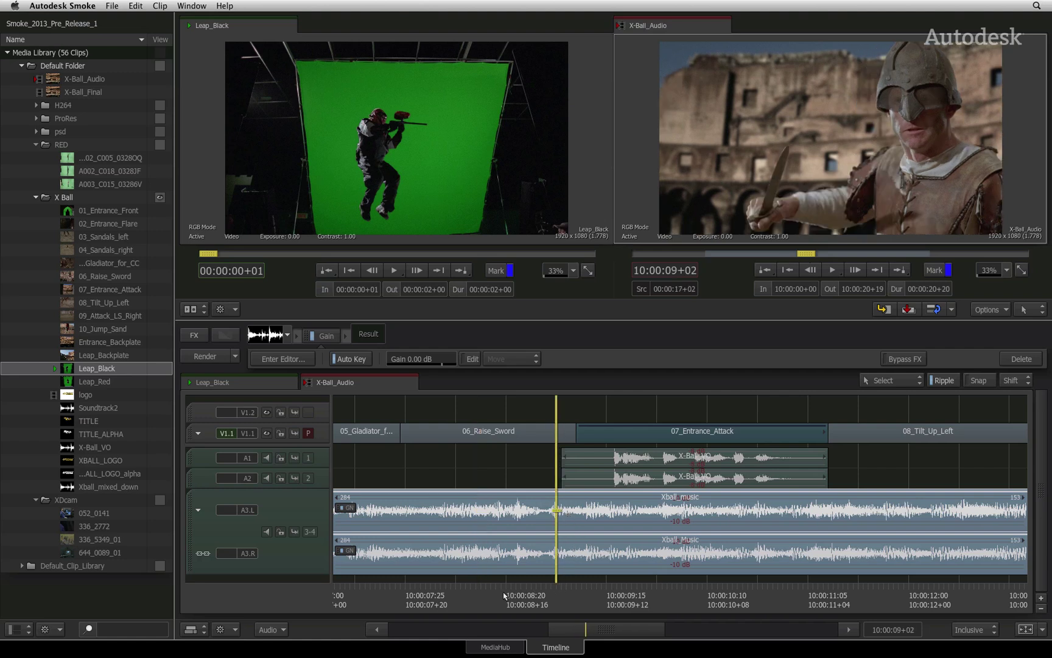
Hide the waveforms, enable gain editing, and set a 0 dB Gain keyframe
left_click(285, 631)
left_click(304, 581)
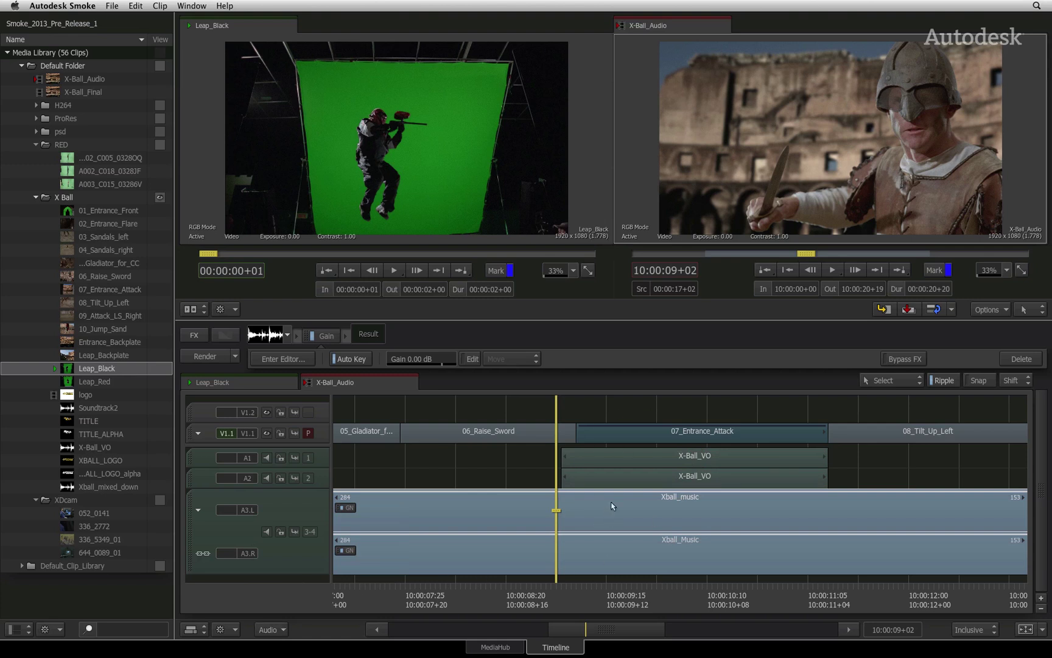
left_click(470, 359)
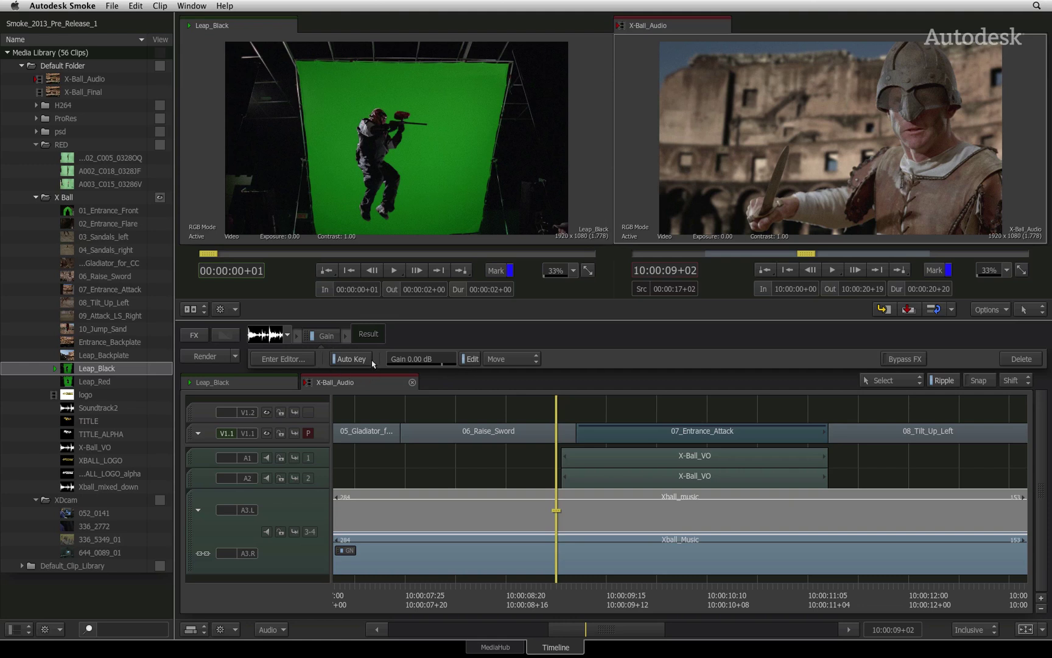
right_click(435, 359)
left_click(451, 369)
At 10:00:09+07, pull the Xball_music gain down to -15.50 dB
left_click(438, 361)
left_click(439, 361)
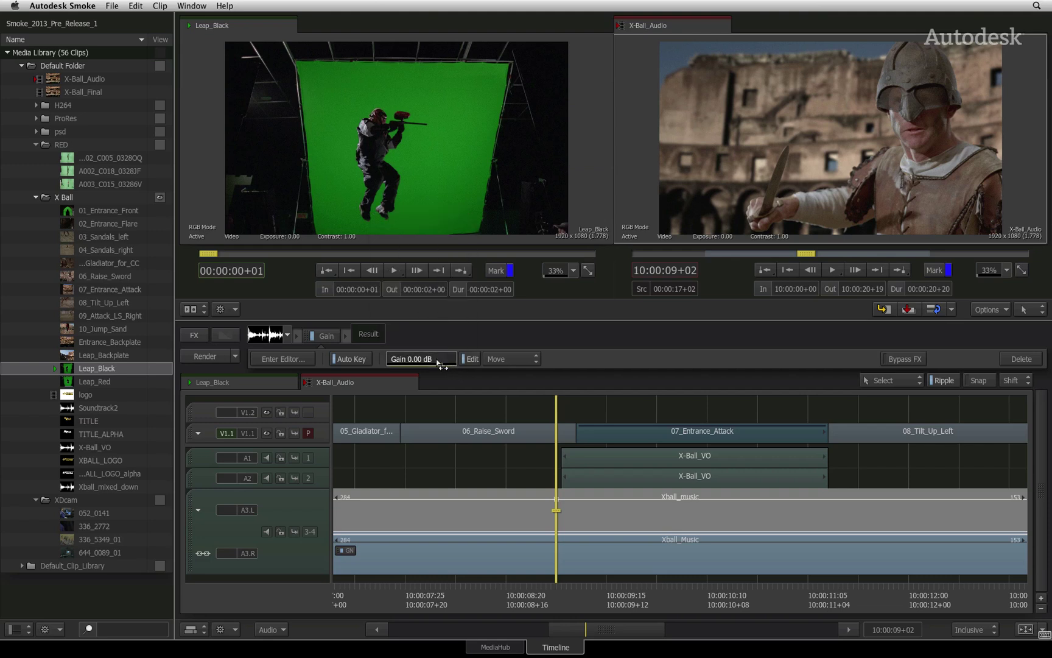
left_click_drag(588, 598, 582, 590)
left_click_drag(433, 358, 363, 363)
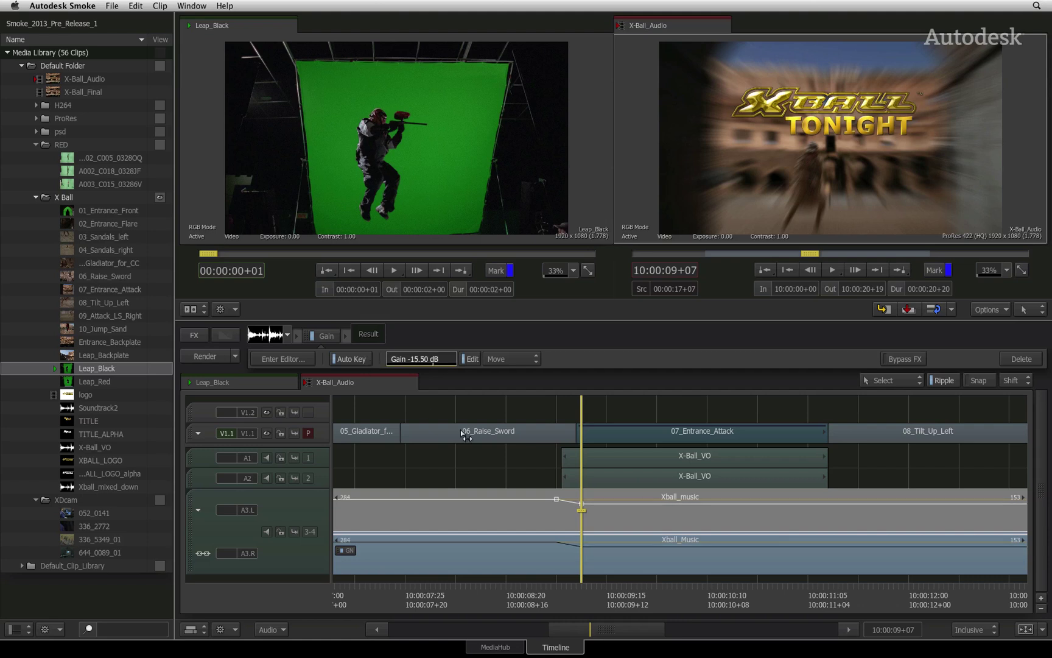
Lower the dip keyframe and set a holding Gain keyframe at 10:00:11+04
left_click(597, 504)
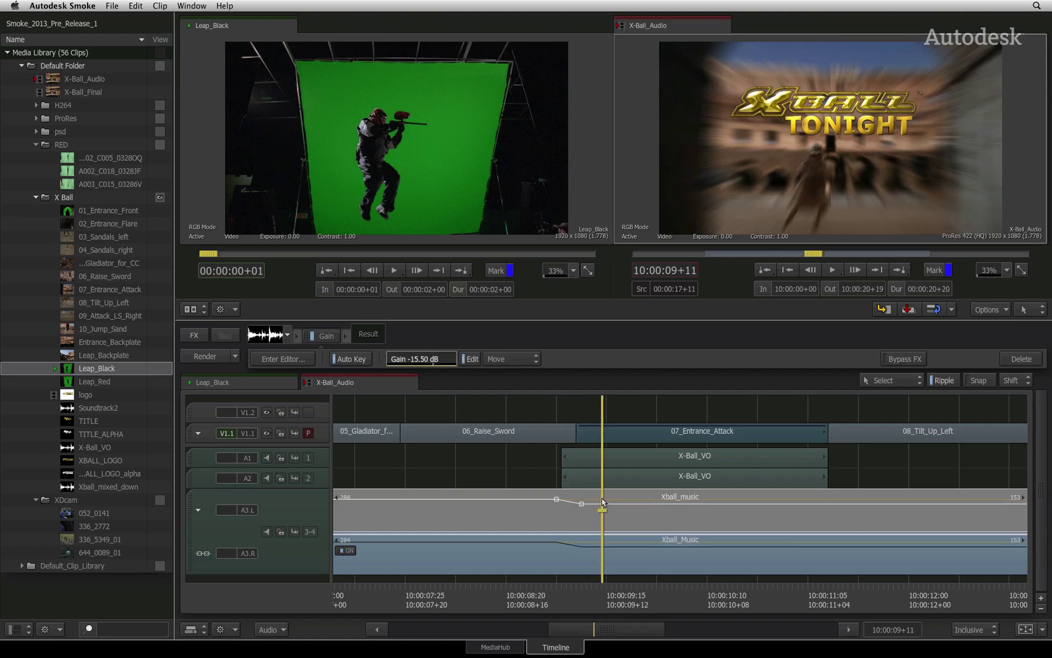
left_click_drag(580, 505, 581, 503)
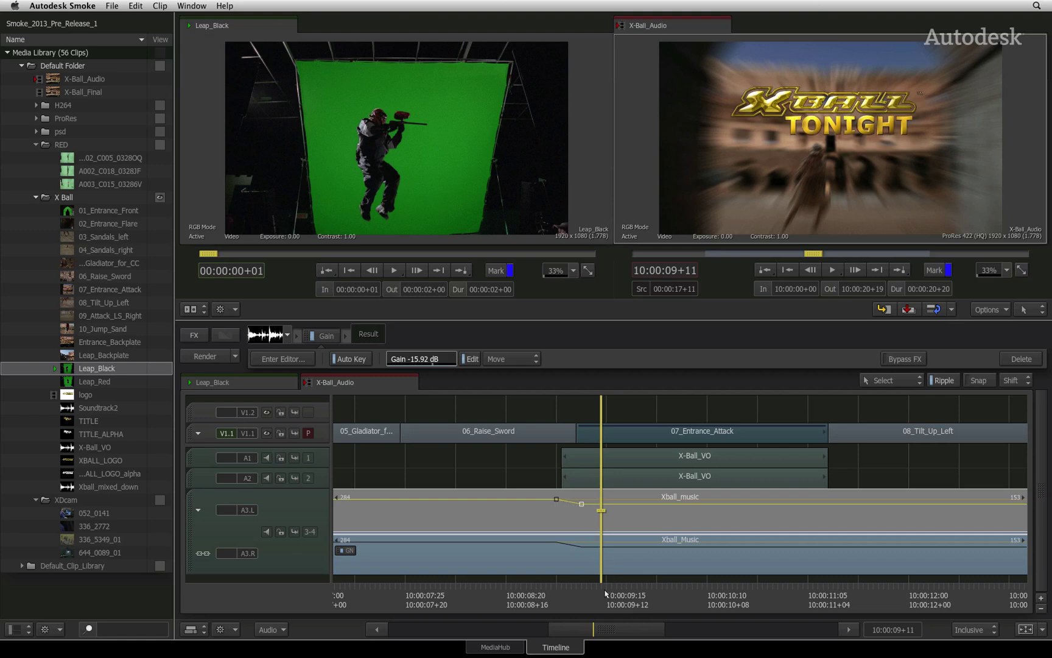
left_click_drag(606, 589, 808, 589)
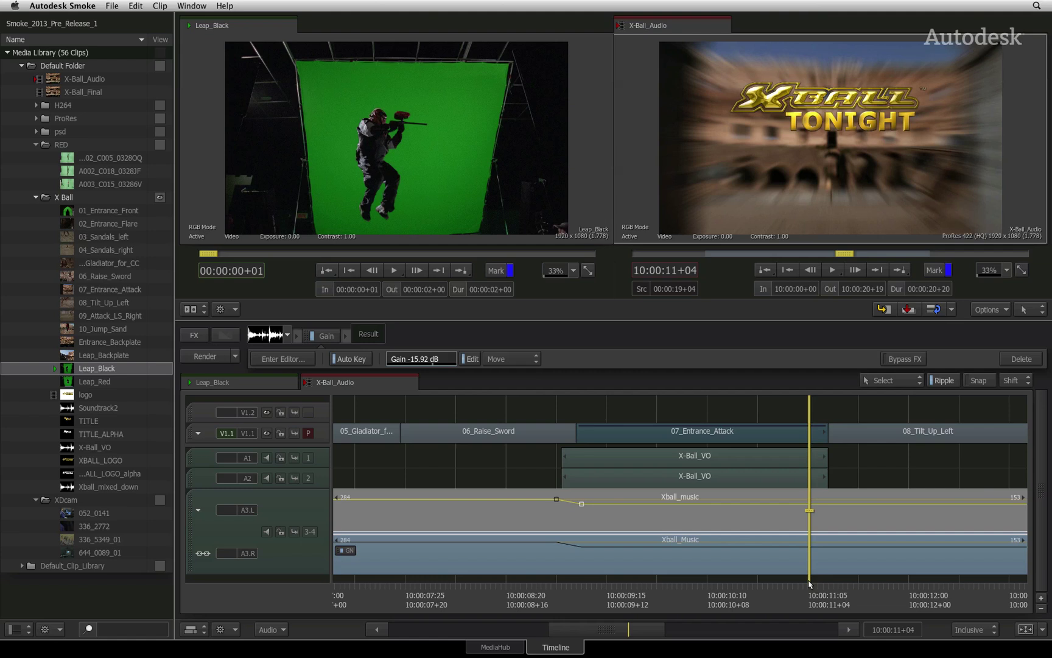
right_click(439, 360)
left_click(467, 369)
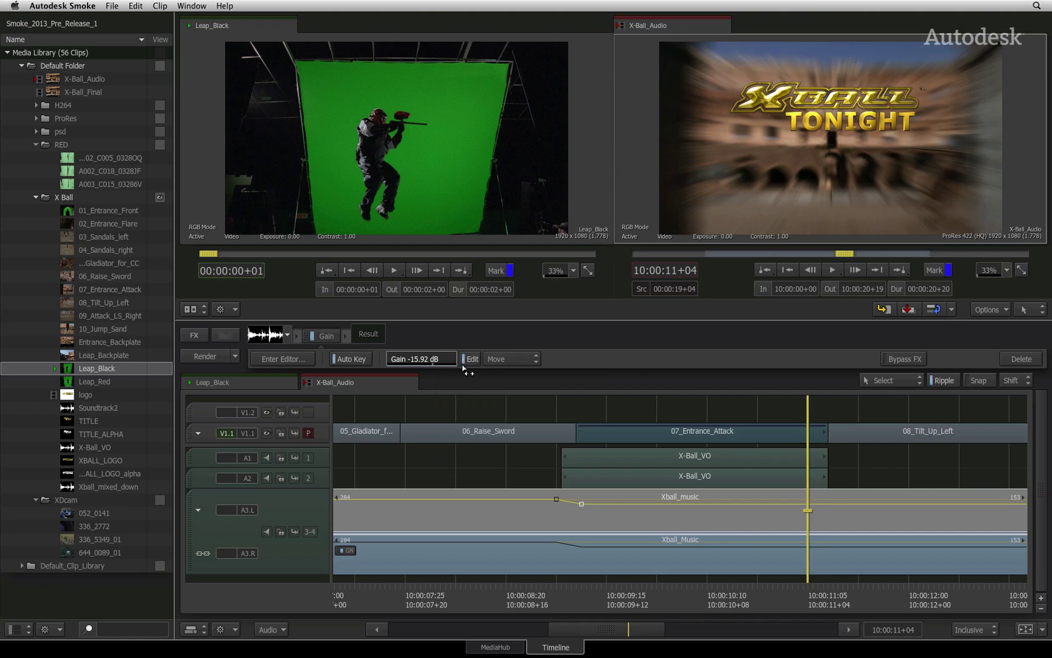
At 10:00:11+09, enter 0 dB gain, then return the playhead to 10:00:08+18
left_click(811, 592)
left_click_drag(810, 591, 833, 592)
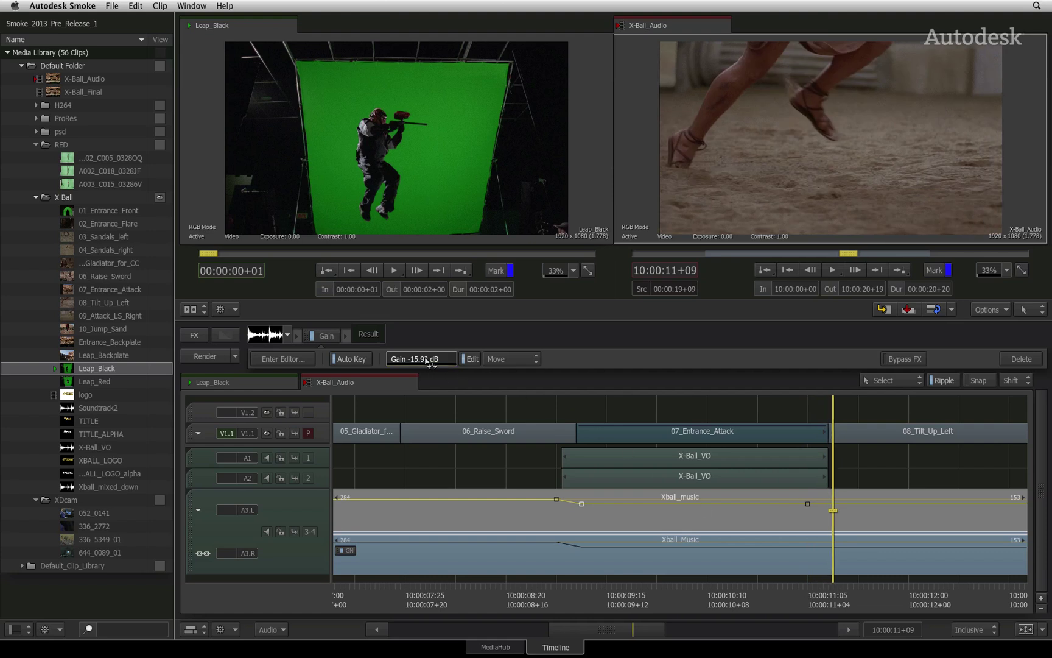
left_click(431, 361)
type("0")
key("Return")
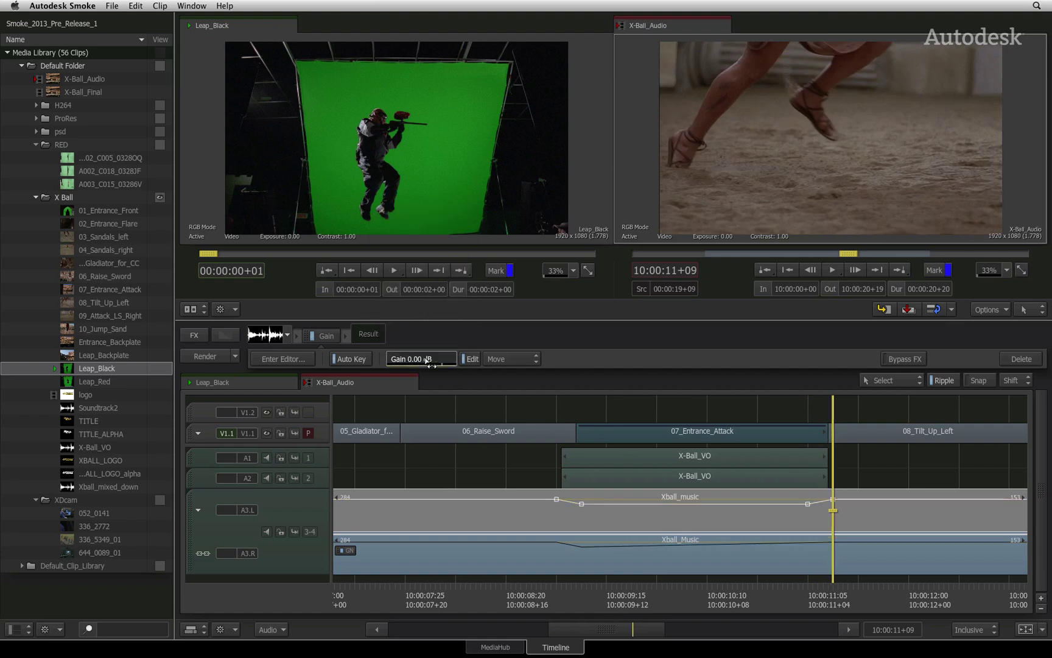
left_click_drag(528, 590, 519, 588)
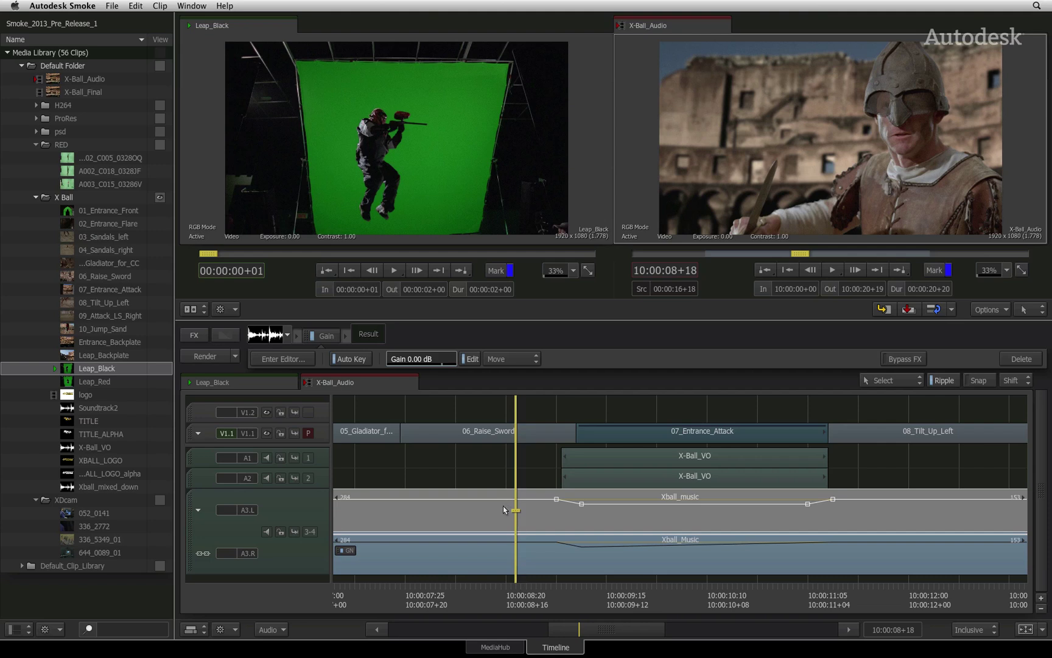
Show waveforms with effects, play through the gain dip to 10:00:12+13, and zoom out
left_click(272, 631)
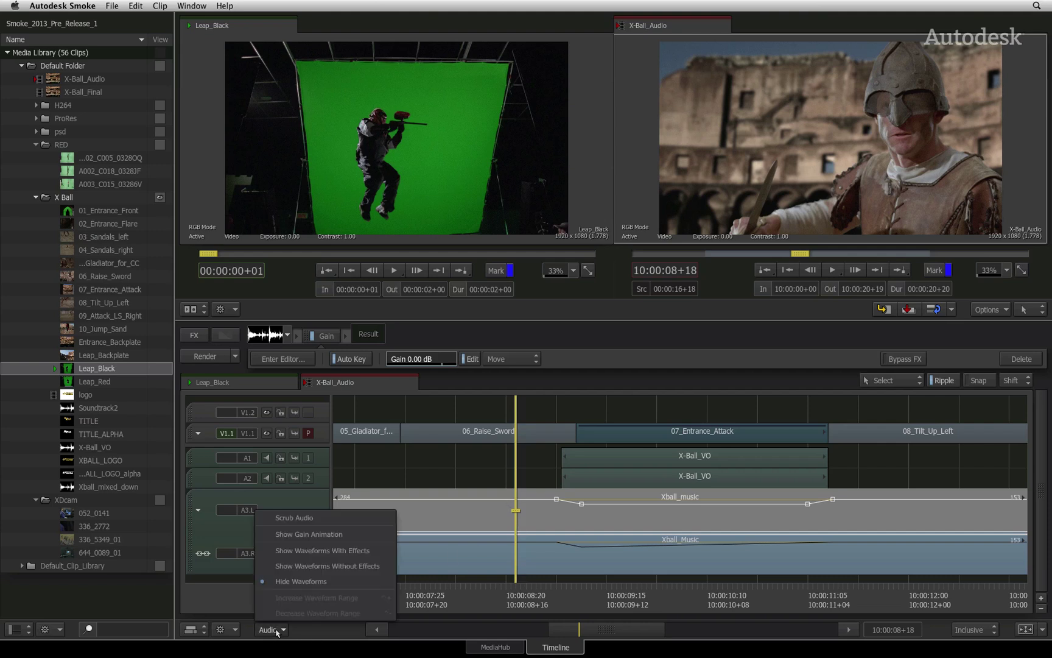
left_click(316, 551)
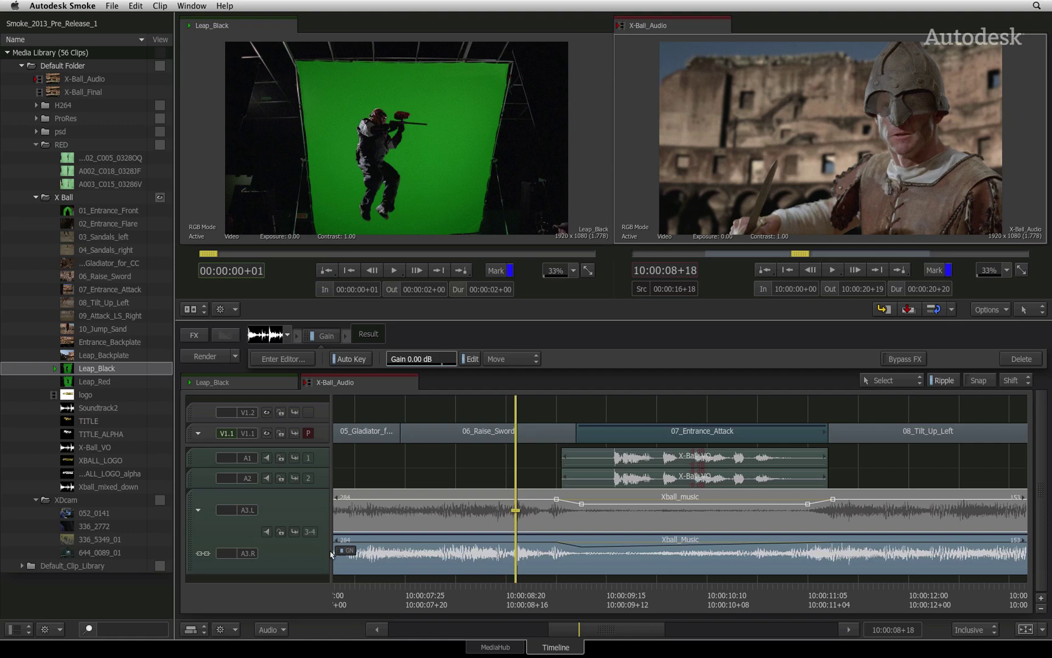
key("space")
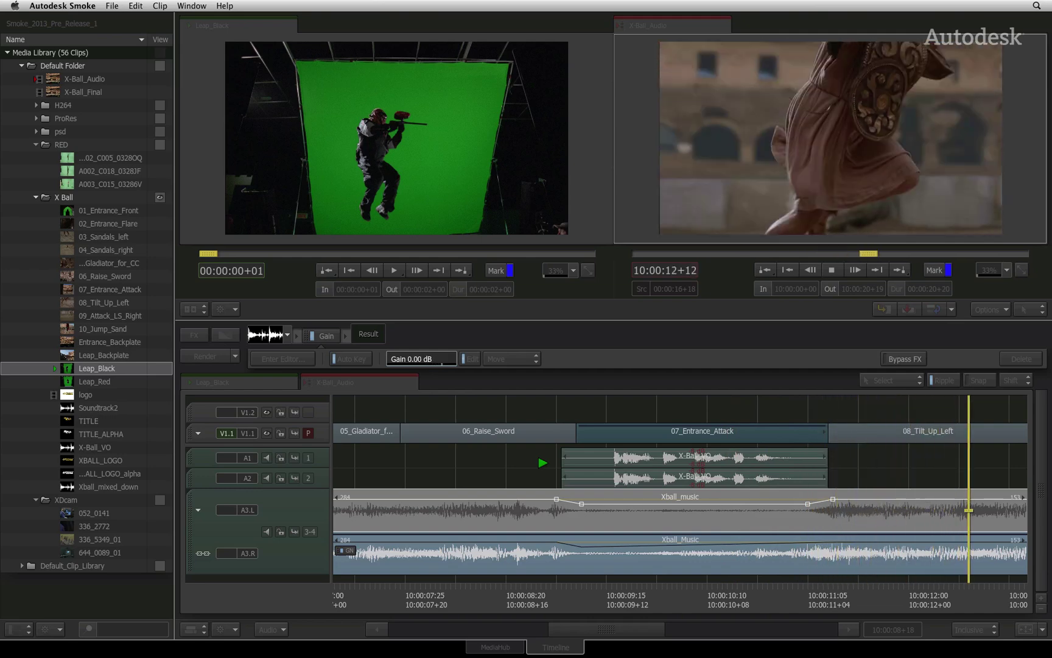
key("space")
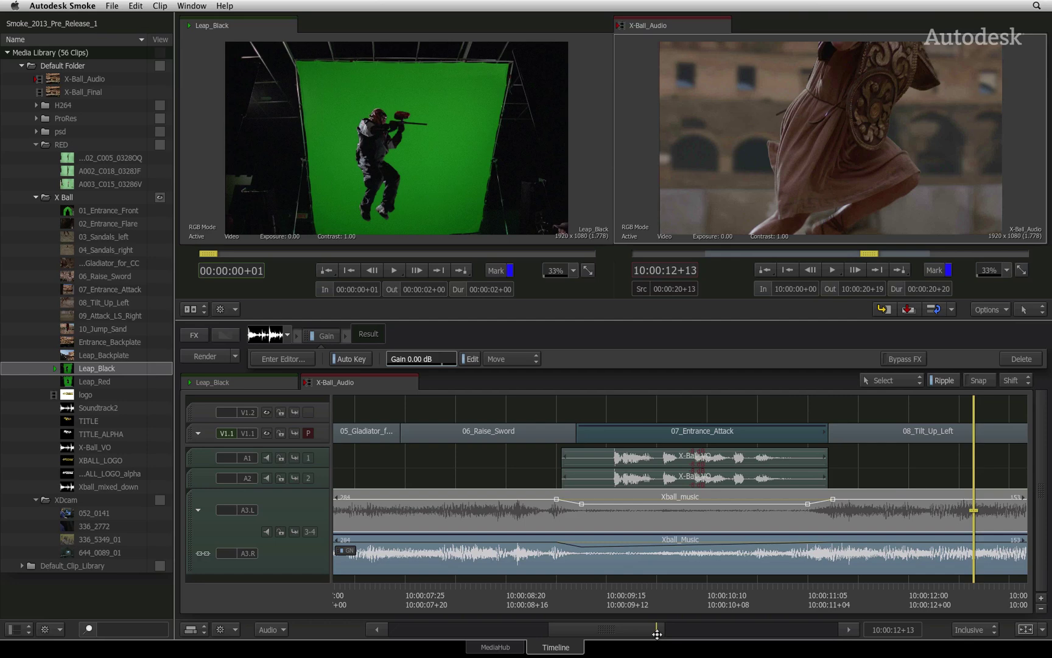
scroll(656, 630, "down", 10)
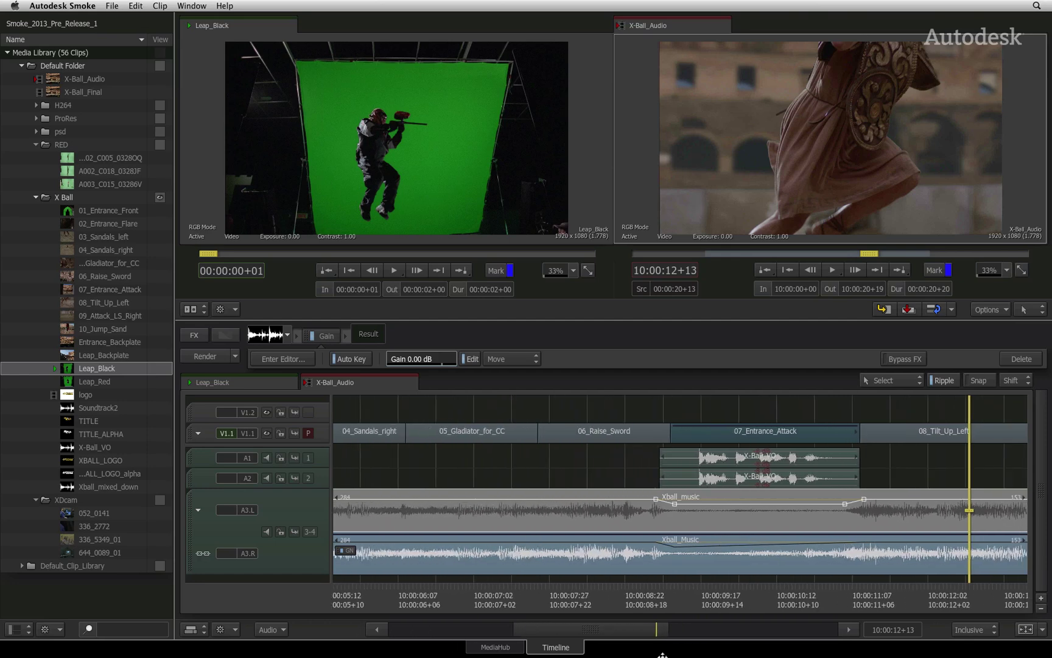
Fit the sequence in view and add an EQ effect to the final Xball_music clip
left_click(1026, 629)
left_click(906, 494)
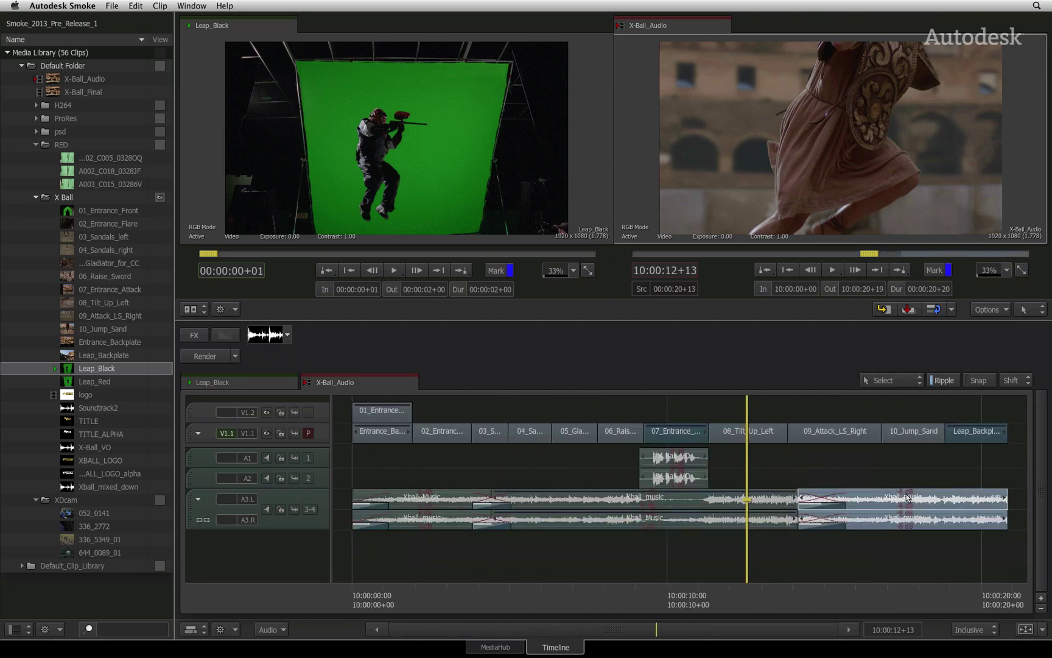
right_click(906, 494)
left_click(958, 410)
left_click(891, 455)
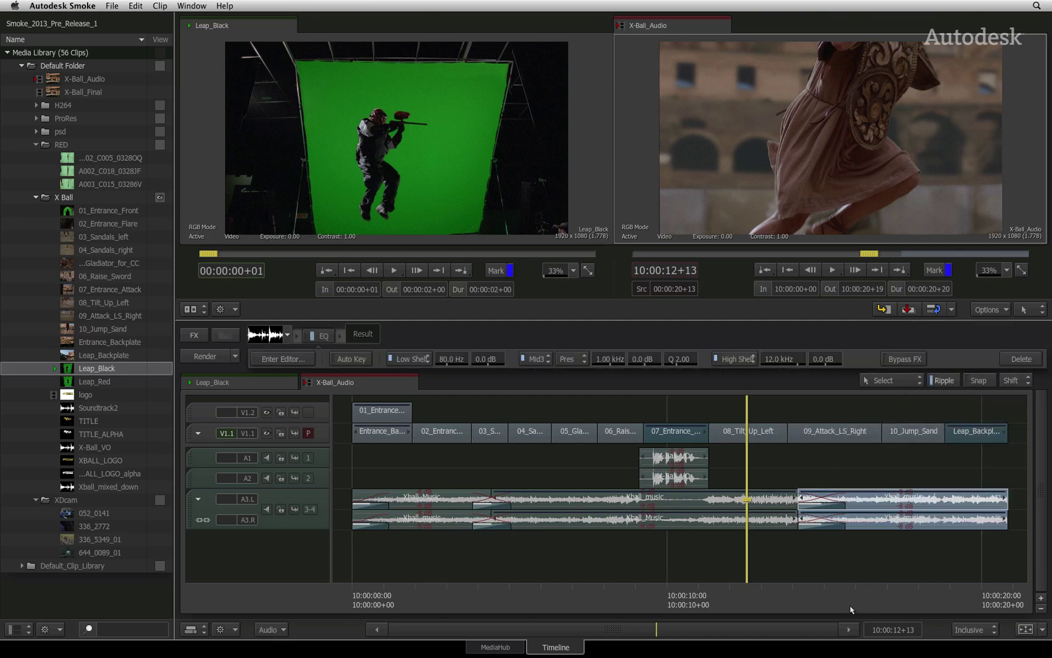
left_click_drag(836, 589, 852, 589)
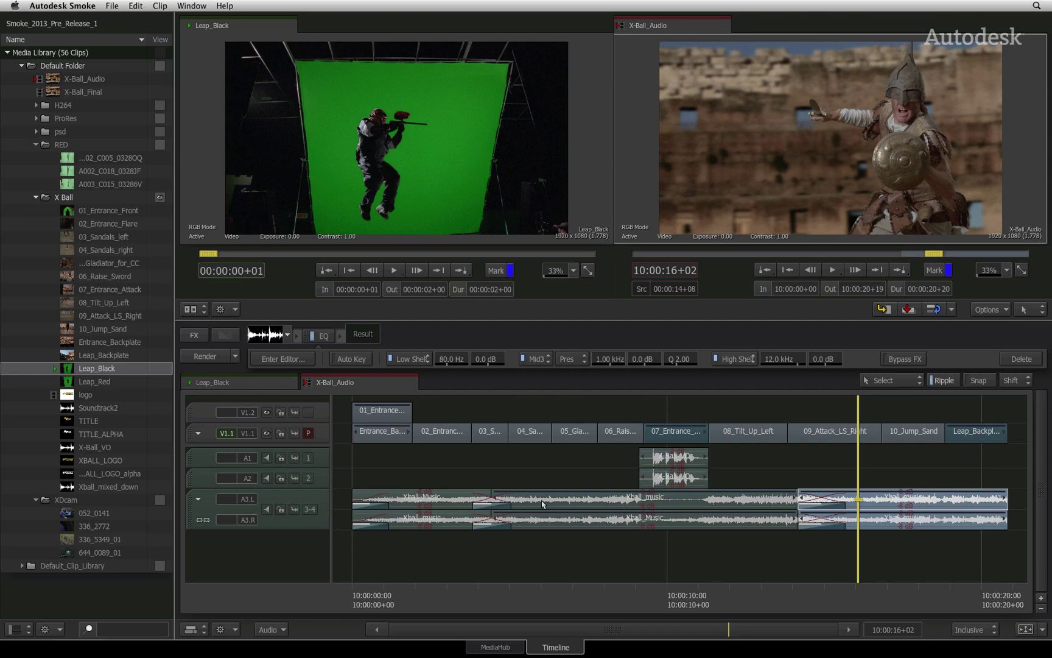
Open the full EQ editor at 10:00:15+16 with automatic keyframing on
left_click(271, 360)
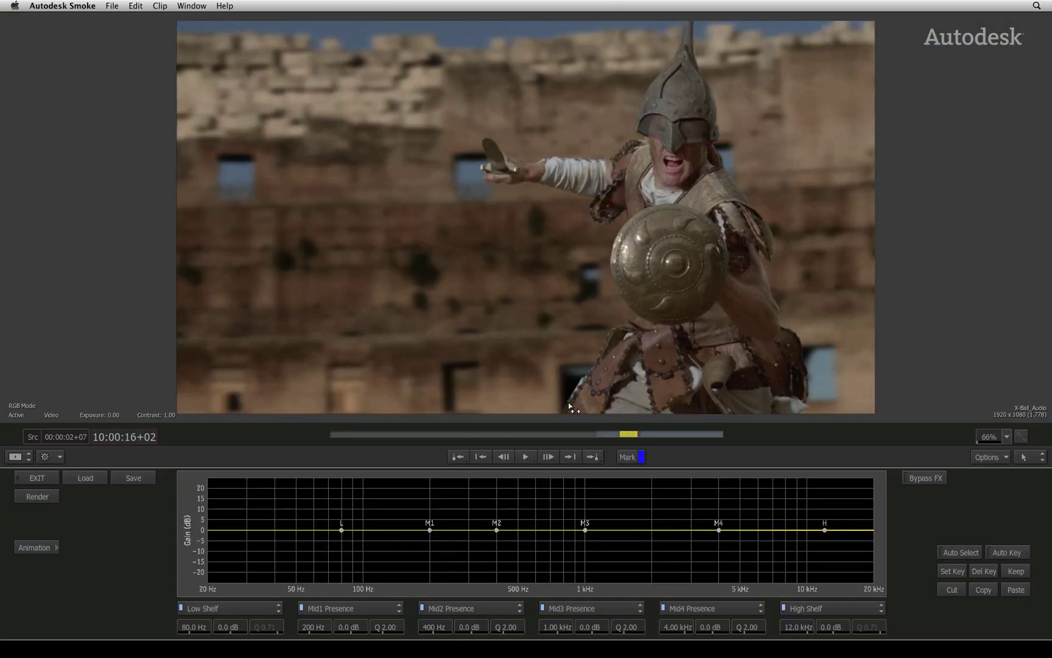
left_click_drag(631, 435, 602, 438)
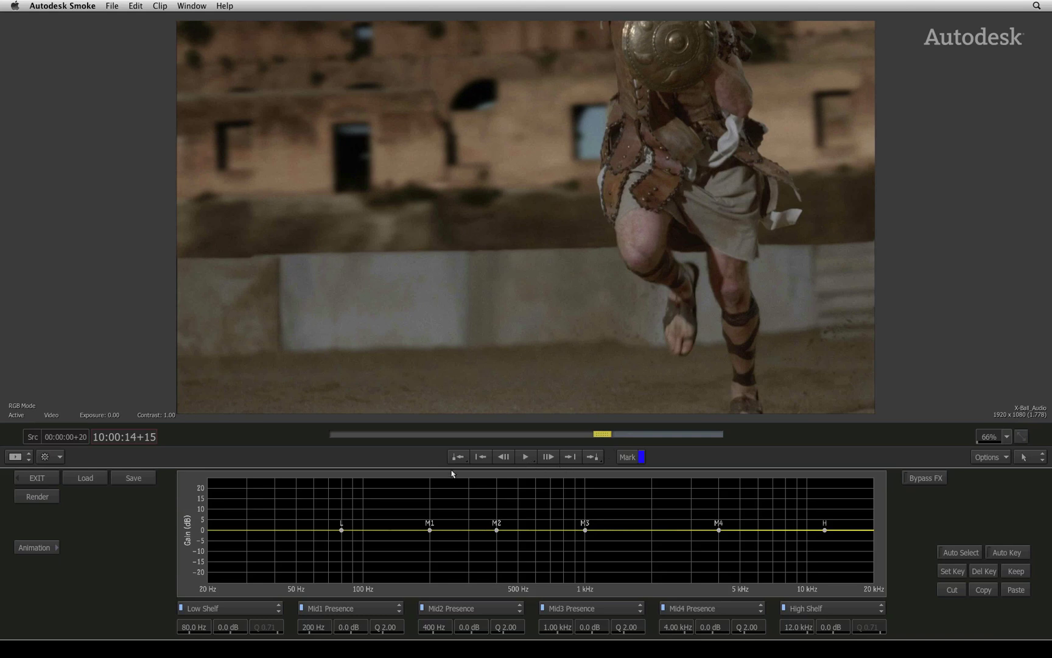
left_click(1008, 553)
Keyframe an M4 band boost peaking at 6.38 kHz, then replay from 10:00:14+14
left_click(525, 458)
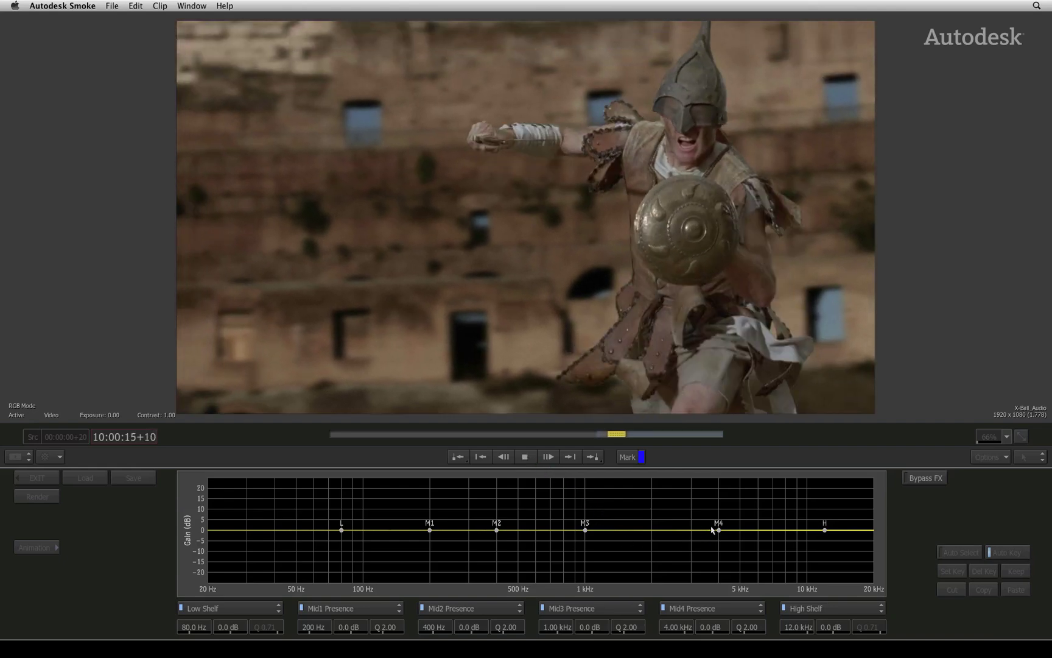
mouse_move(712, 529)
left_mouse_down()
mouse_move(734, 485)
mouse_move(772, 490)
mouse_move(727, 510)
mouse_move(720, 532)
left_mouse_up()
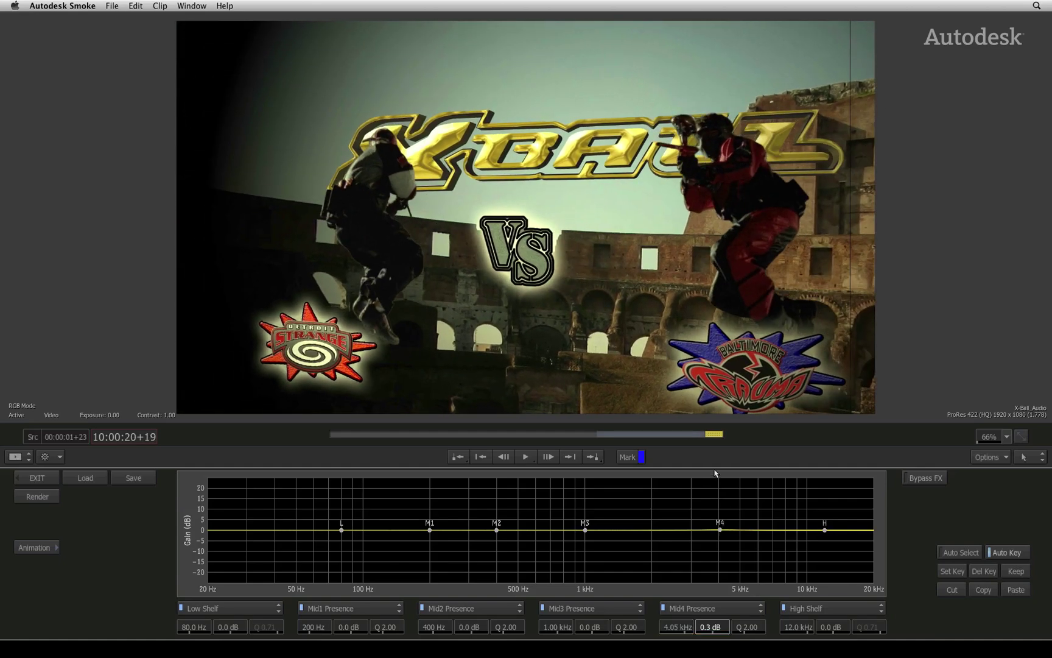
left_click_drag(716, 440, 603, 442)
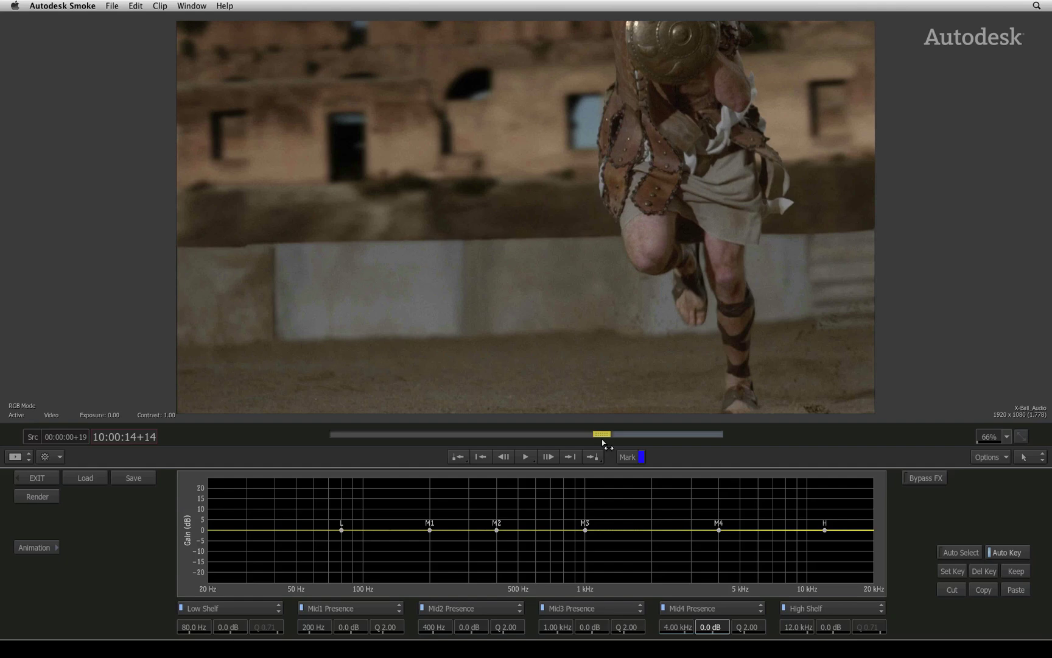
left_click(526, 457)
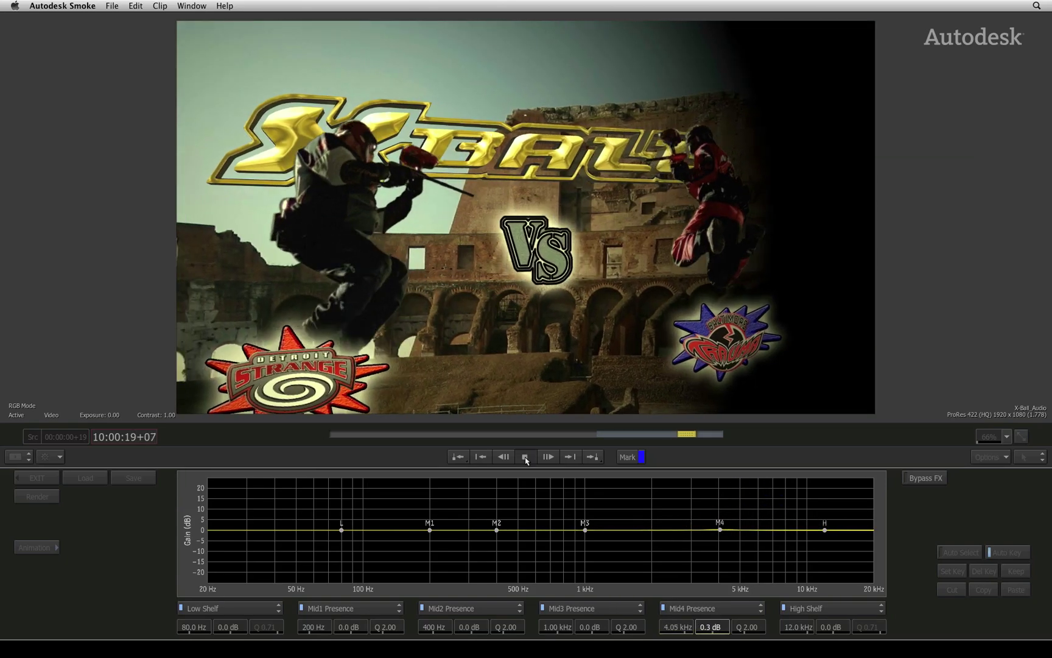
left_click(526, 457)
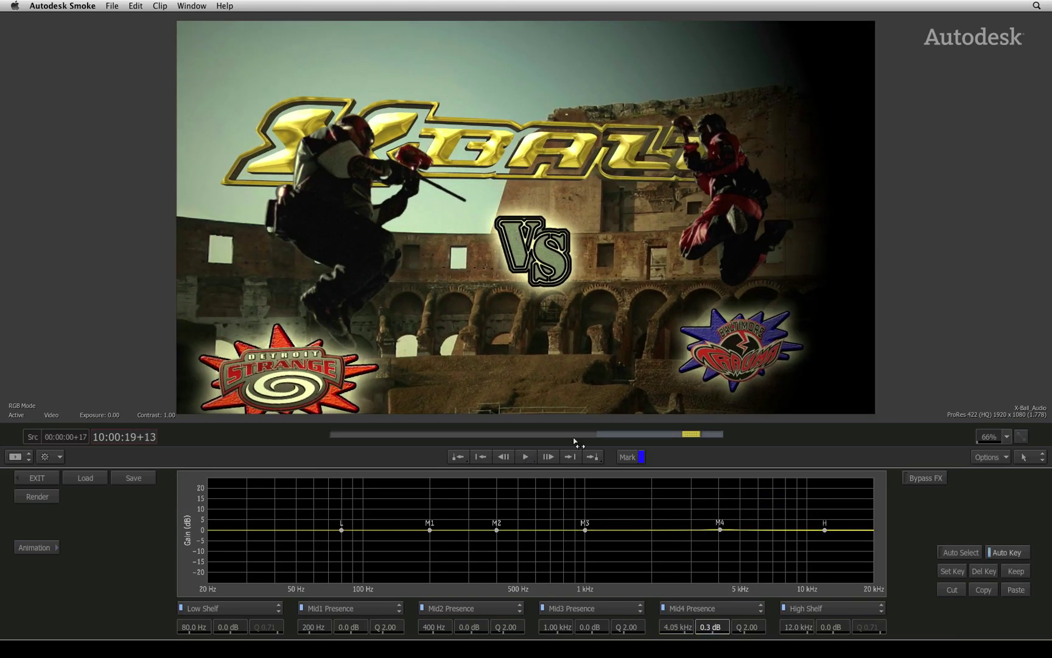
Raise the Mid1 node around 202 Hz during playback and check it at 10:00:15+23
left_click_drag(691, 435, 602, 435)
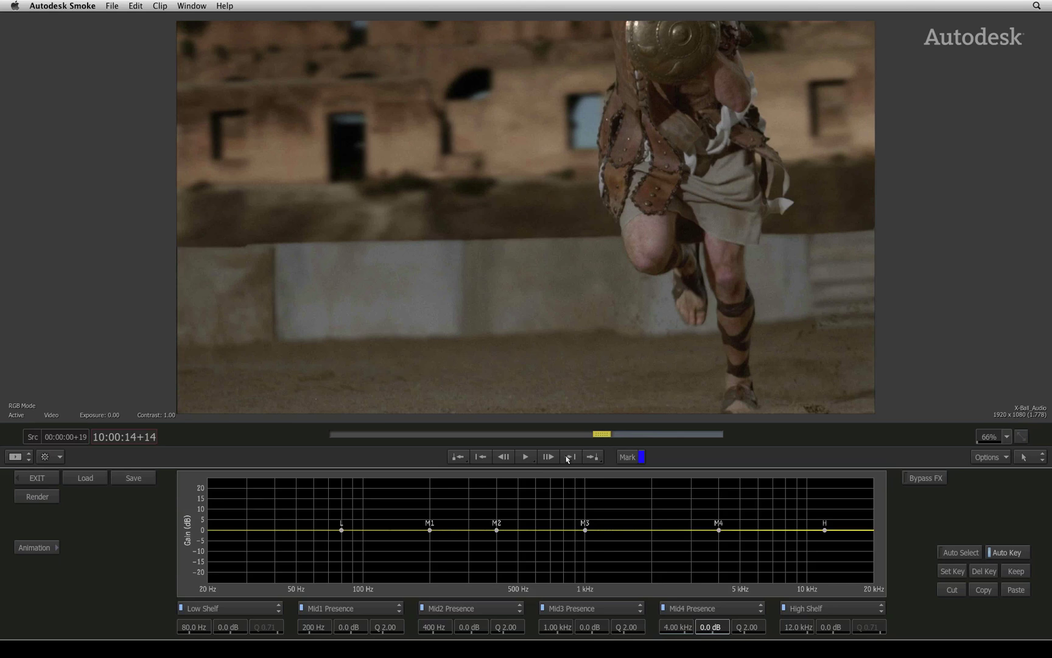
left_click(527, 457)
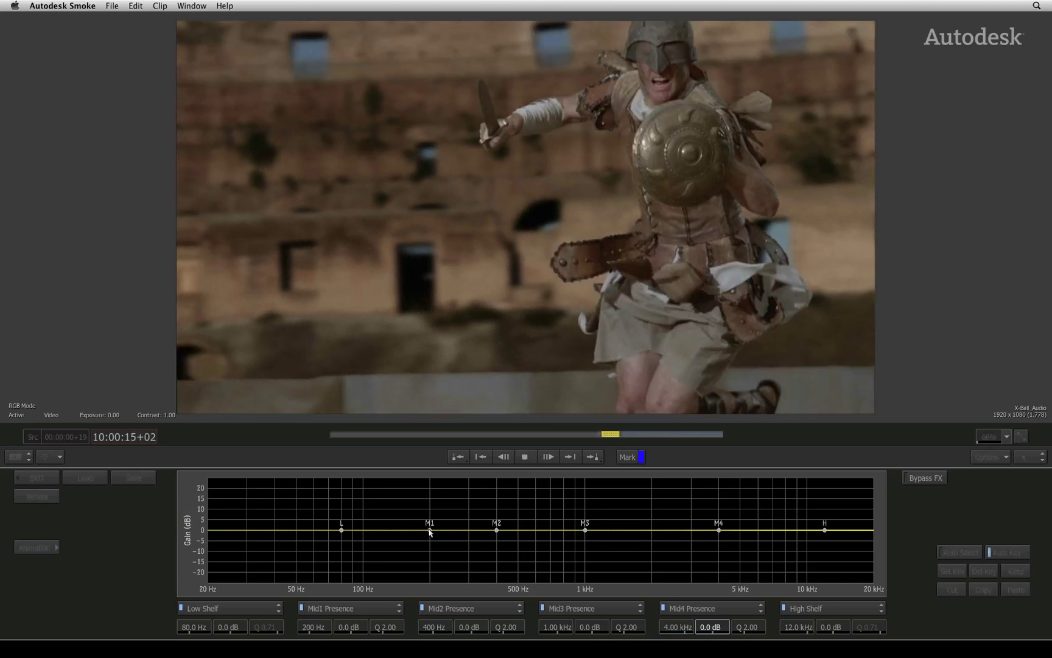
left_click_drag(430, 529, 431, 506)
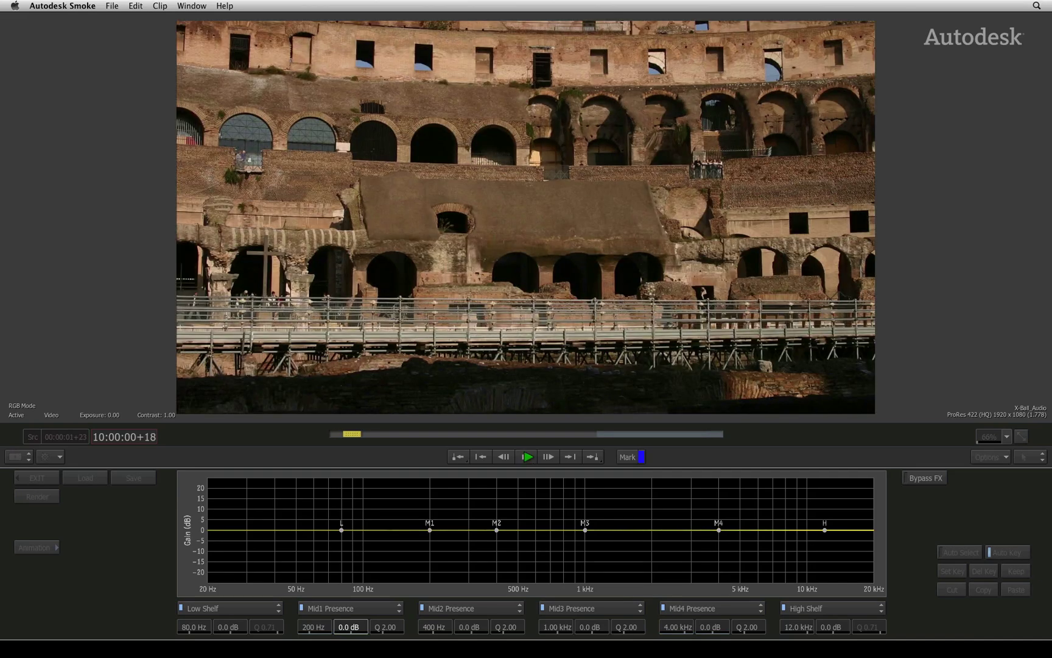
left_click(526, 456)
left_click(627, 435)
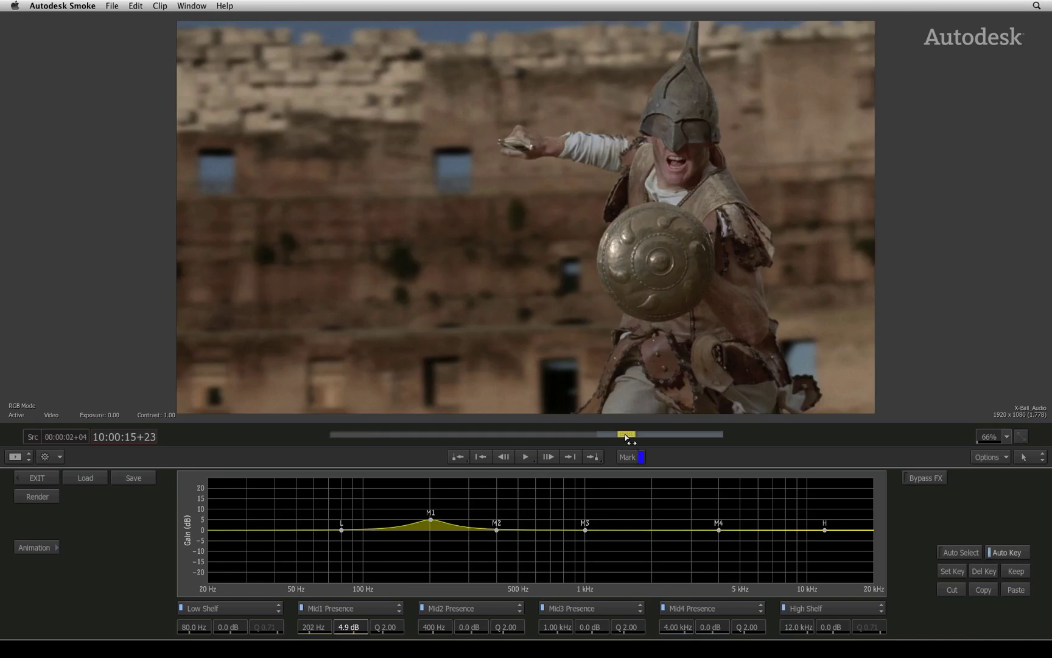
Fit the mid1_filter gain curve in the Animation view, then exit to the X-Ball_Audio timeline
left_click(44, 550)
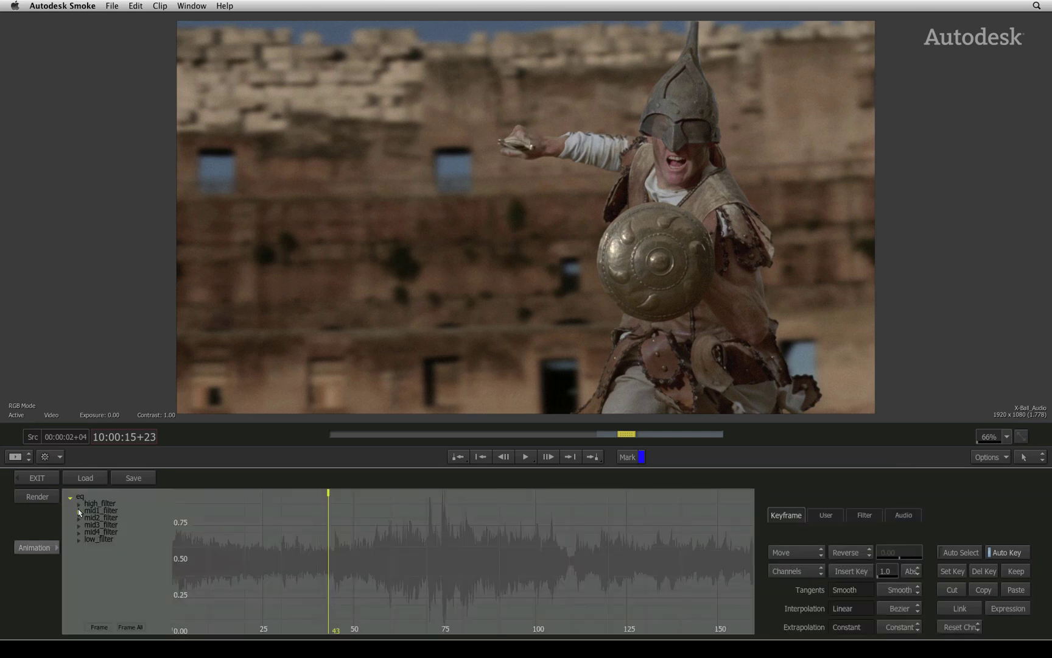
left_click(78, 512)
left_click(99, 627)
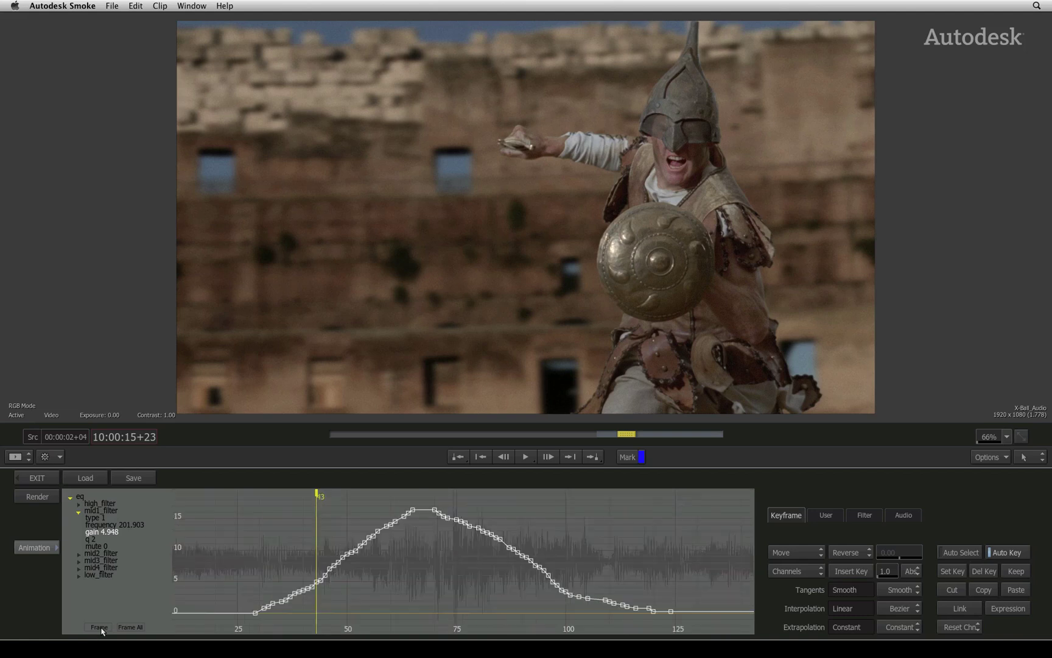
left_click(36, 478)
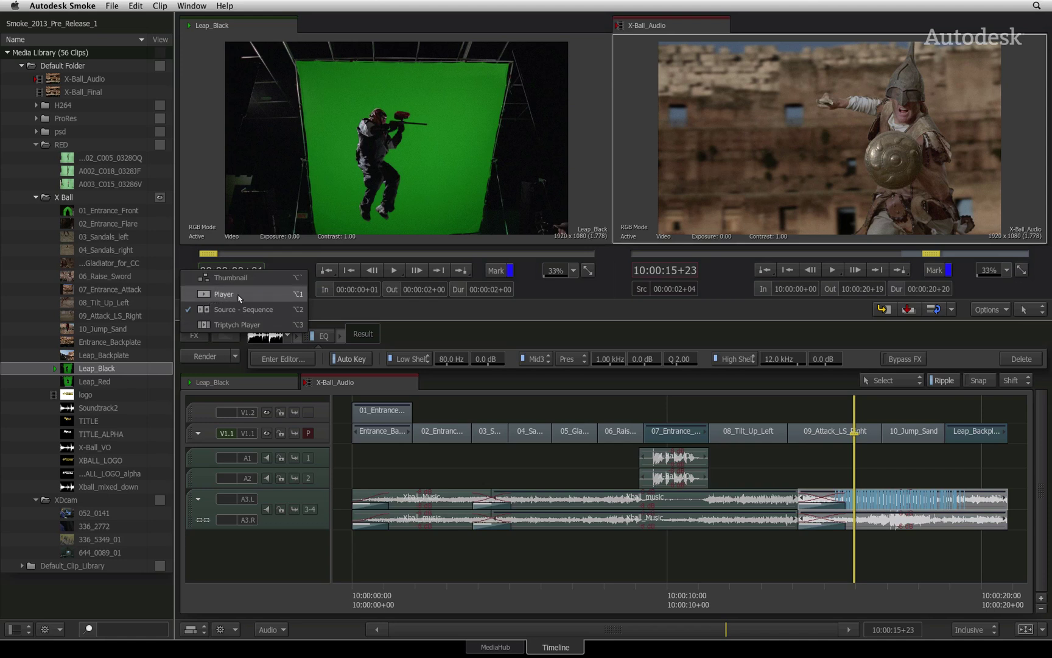
Use the single Player viewer and show the eight-strip Audio Desk mixer beside it
left_click(224, 294)
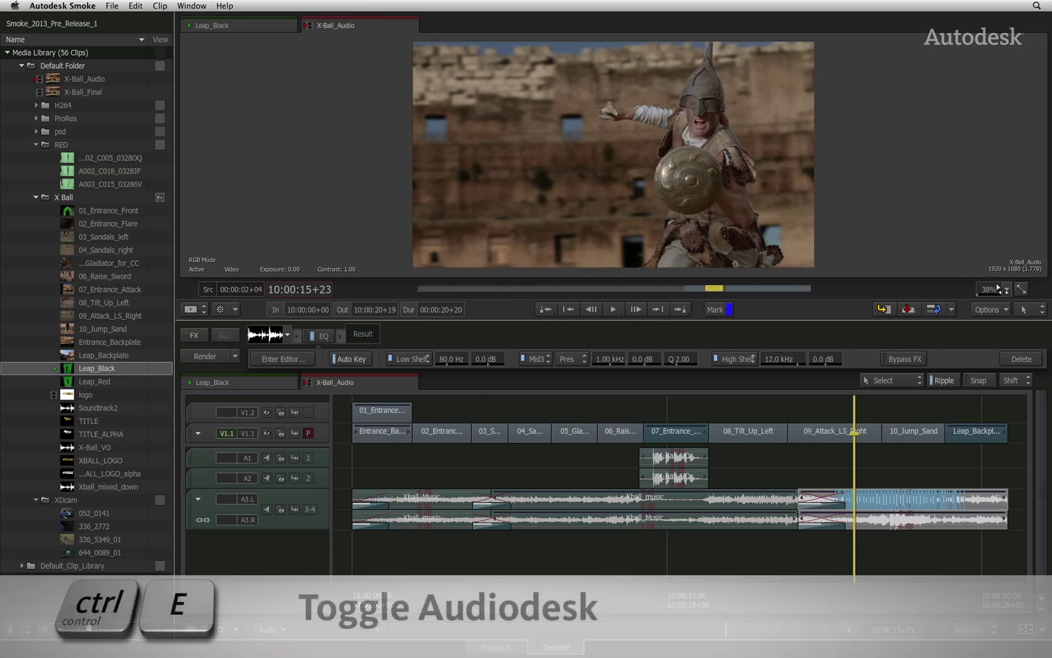
left_click(1005, 310)
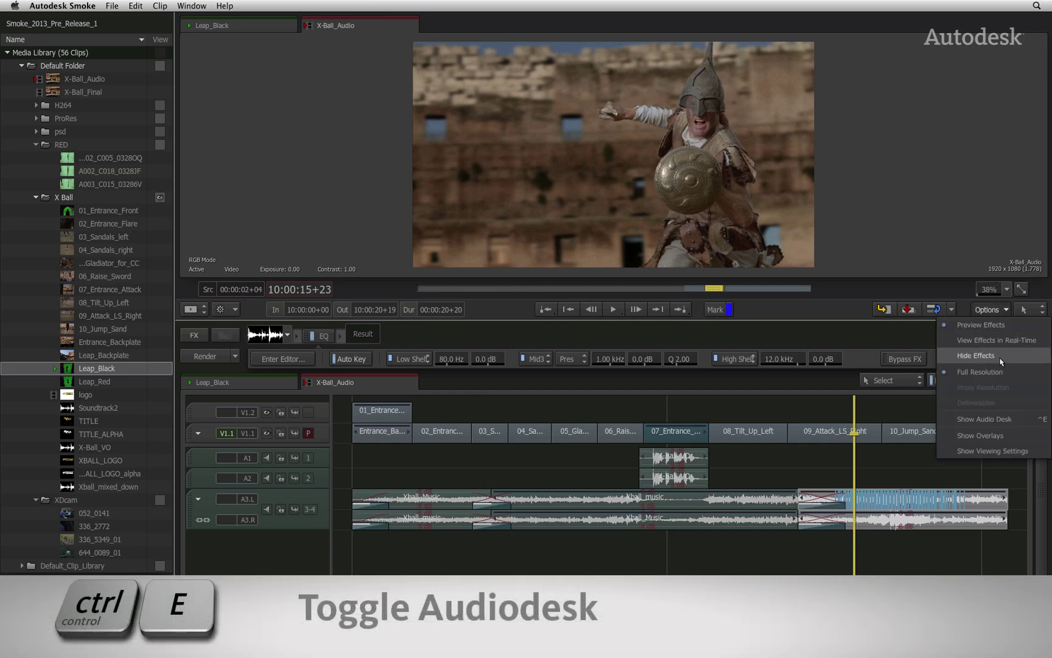
left_click(1007, 420)
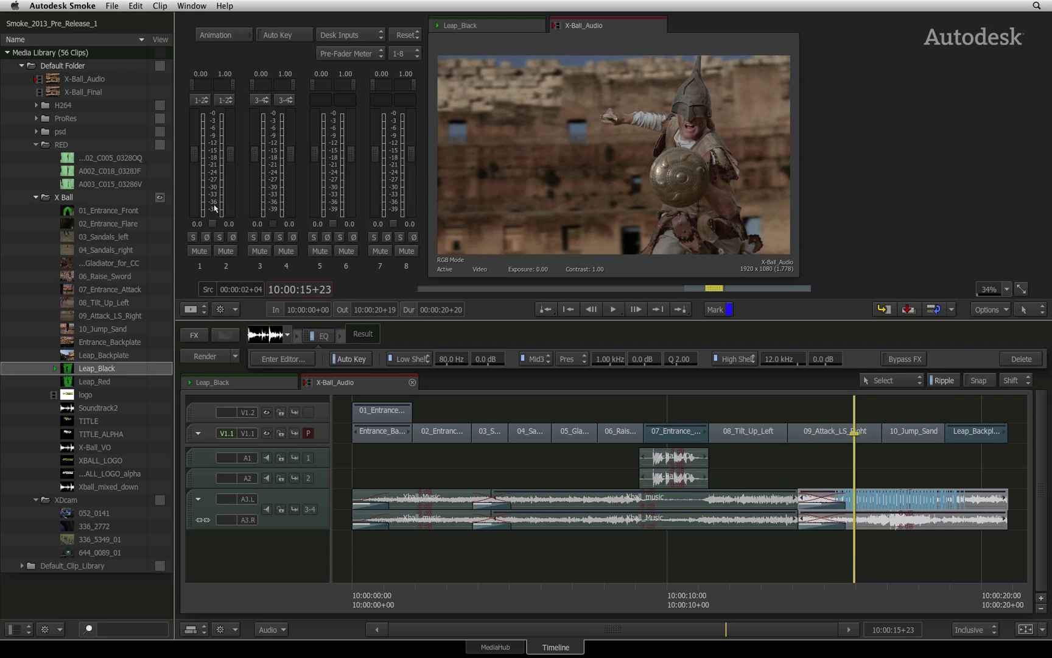
left_click(192, 239)
left_click(192, 238)
left_click(685, 499)
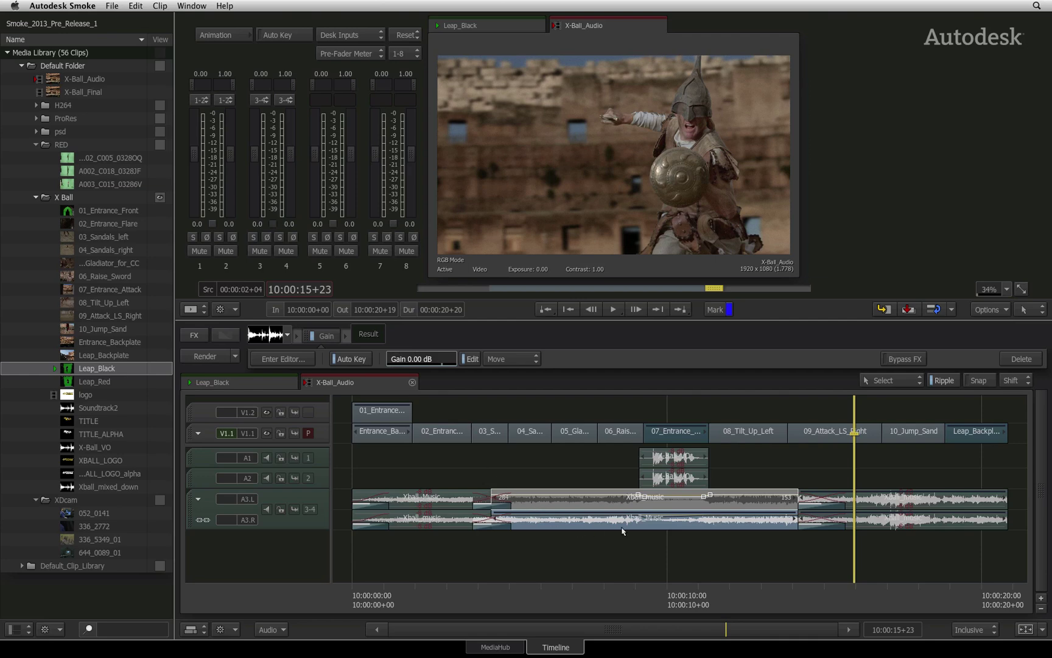
left_click(635, 559)
left_click_drag(636, 593, 548, 566)
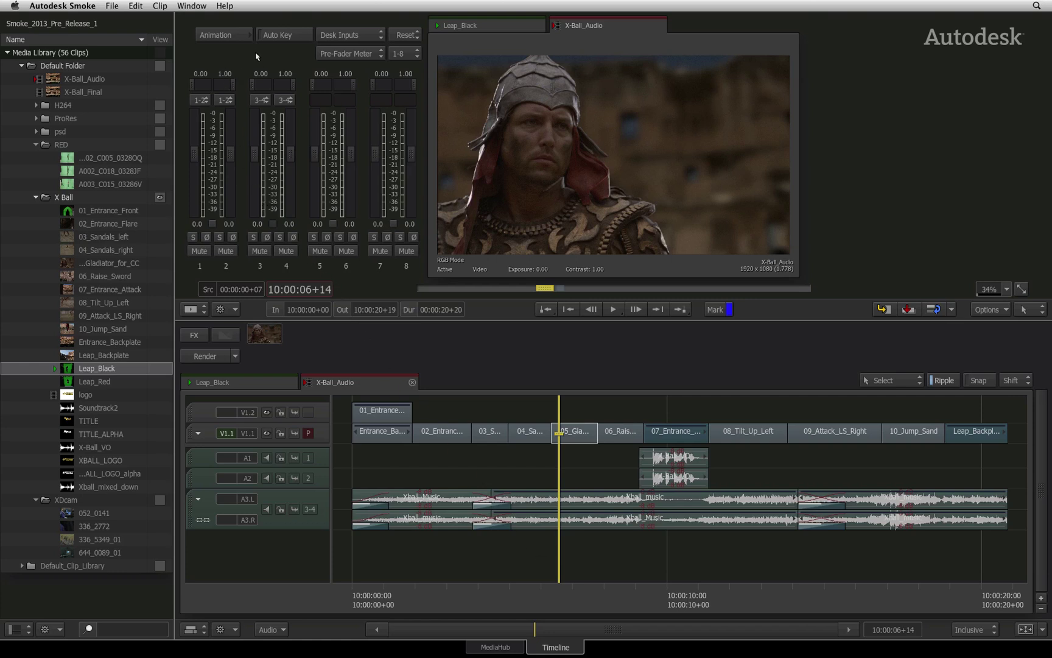
left_click(279, 36)
left_click(299, 39)
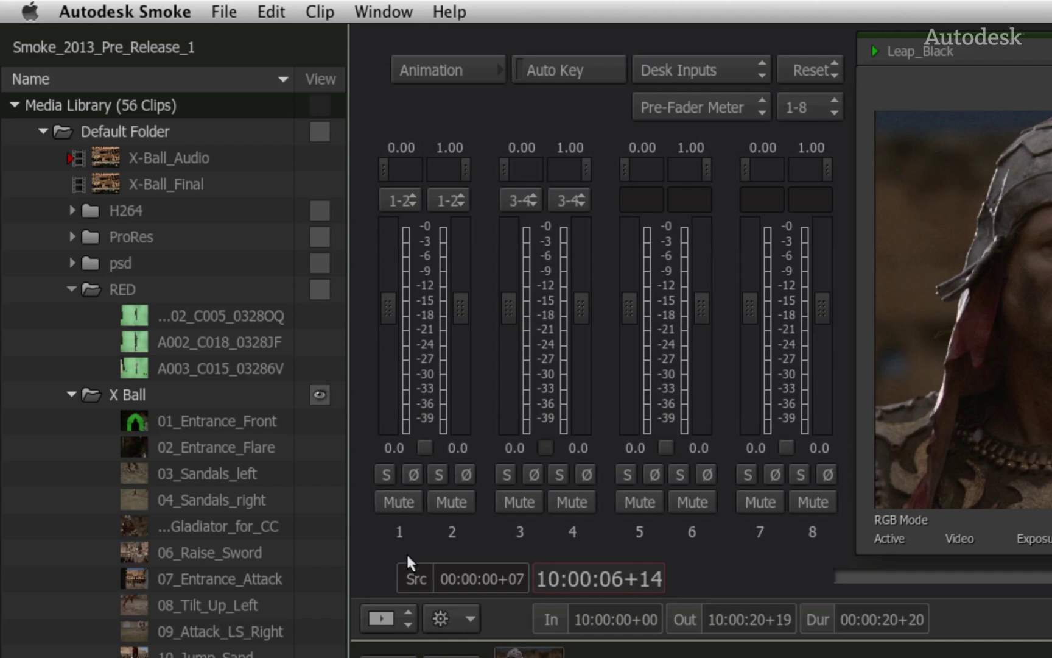
left_click(413, 199)
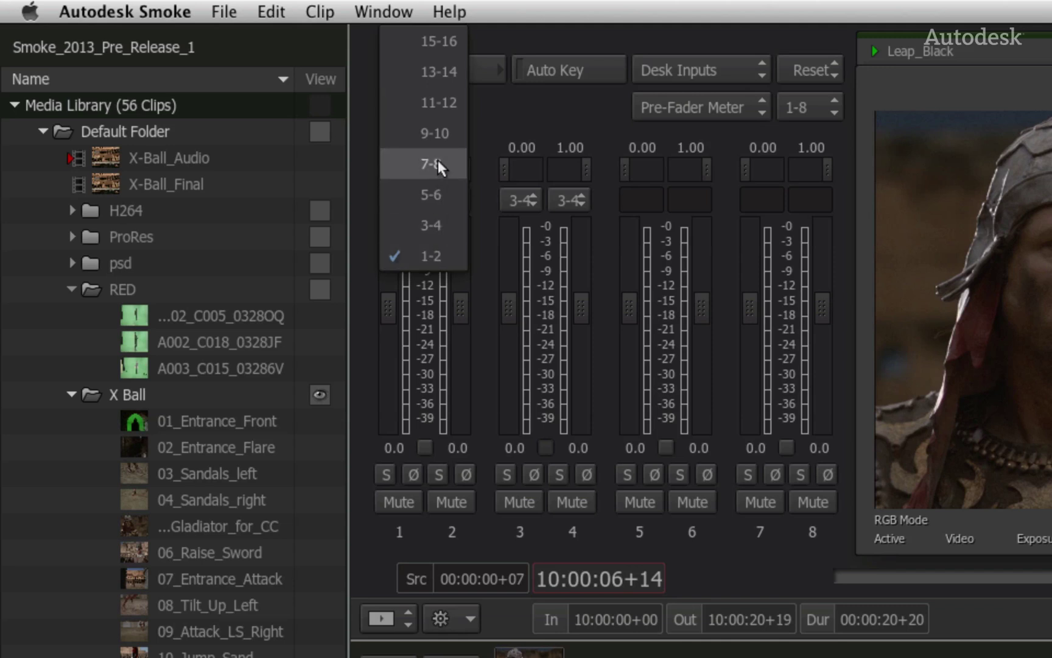
left_click(361, 199)
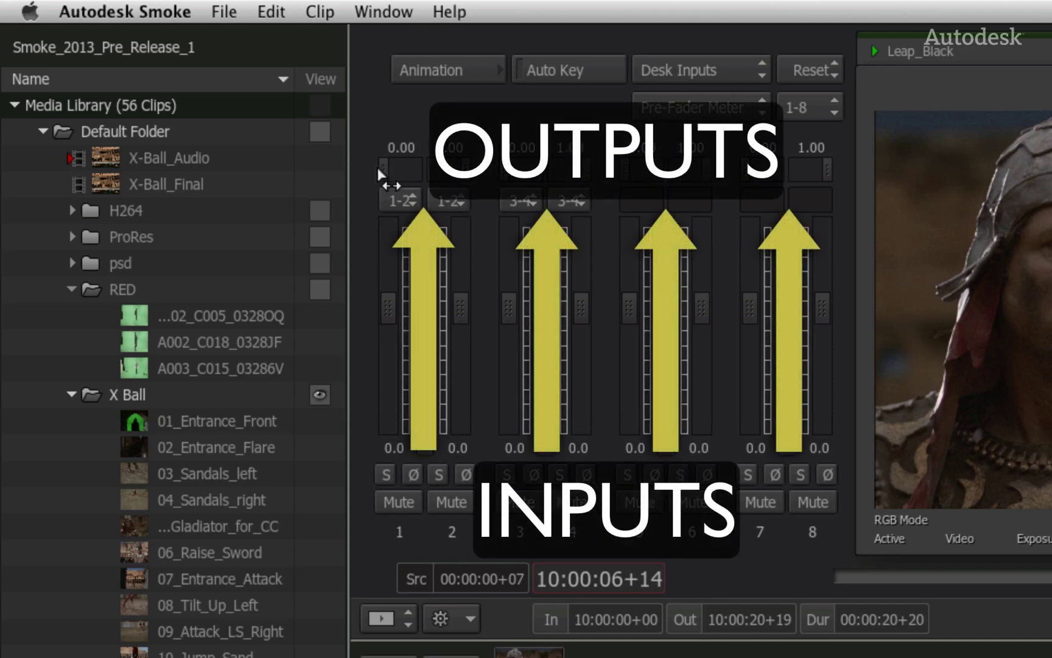
left_click(806, 103)
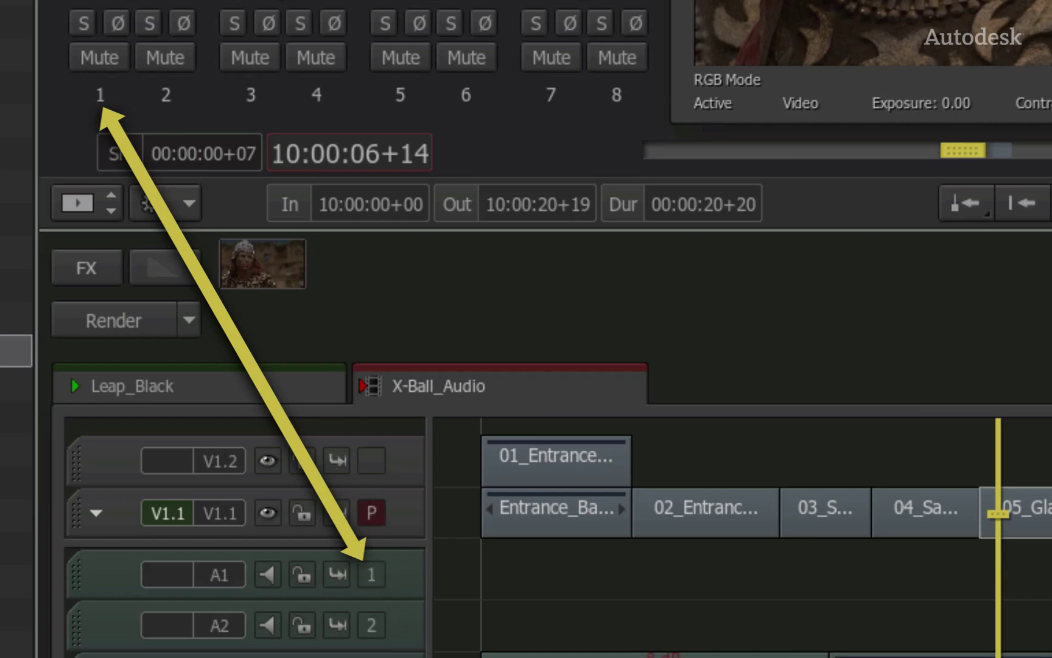
key("j")
key("k")
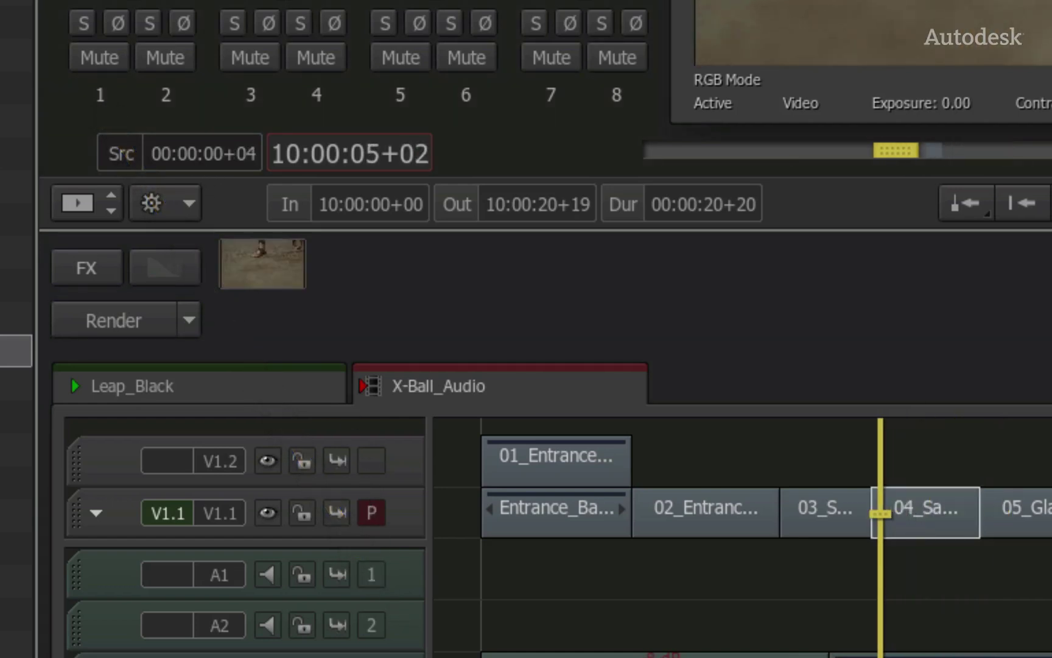
left_click_drag(372, 557, 303, 510)
left_click_drag(332, 570, 205, 572)
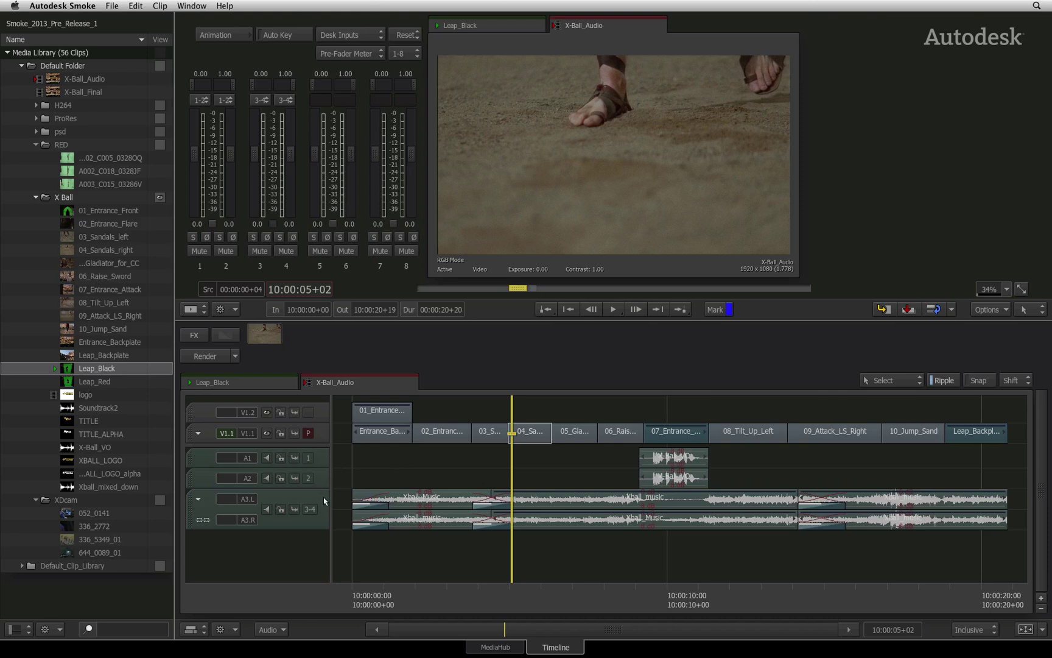
left_click(583, 596)
left_click(614, 310)
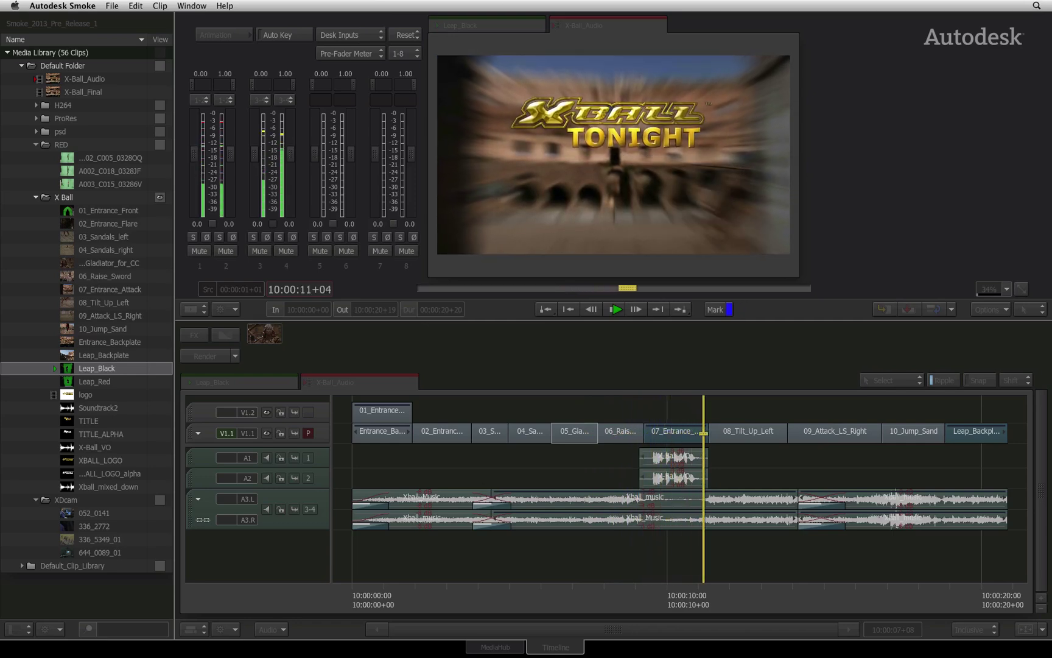
left_click(614, 309)
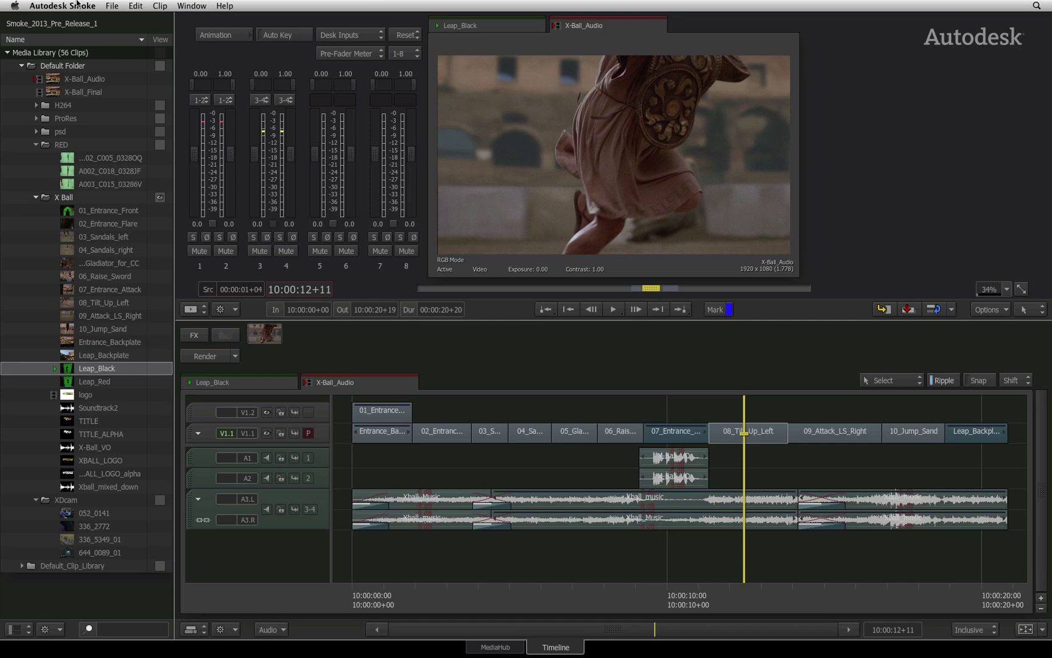
left_click(83, 6)
left_click(105, 59)
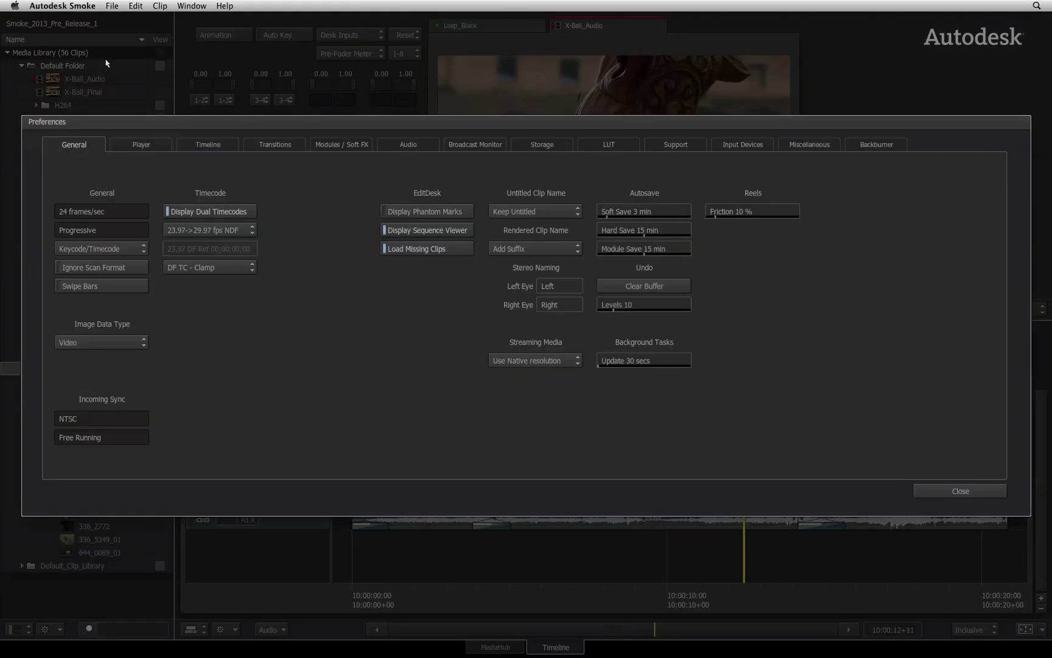
left_click(407, 145)
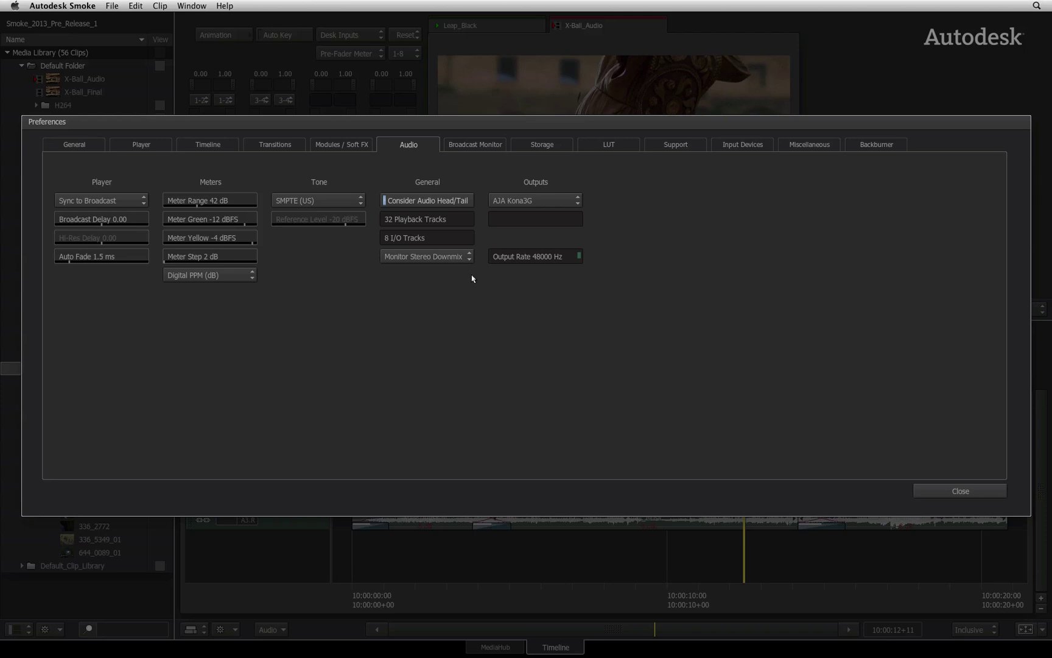
left_click(942, 490)
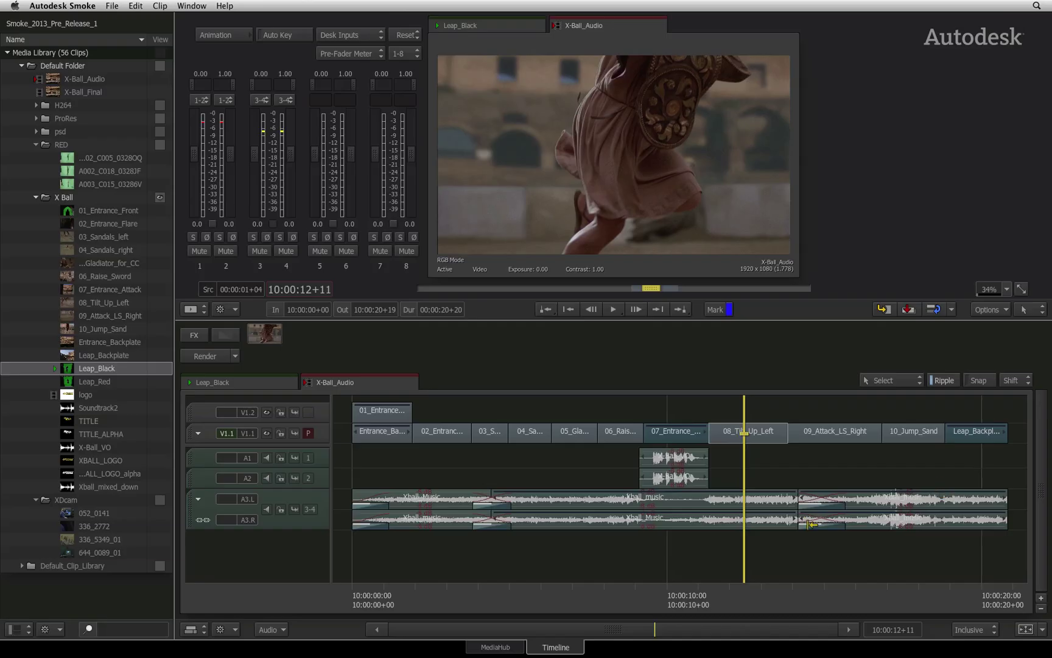